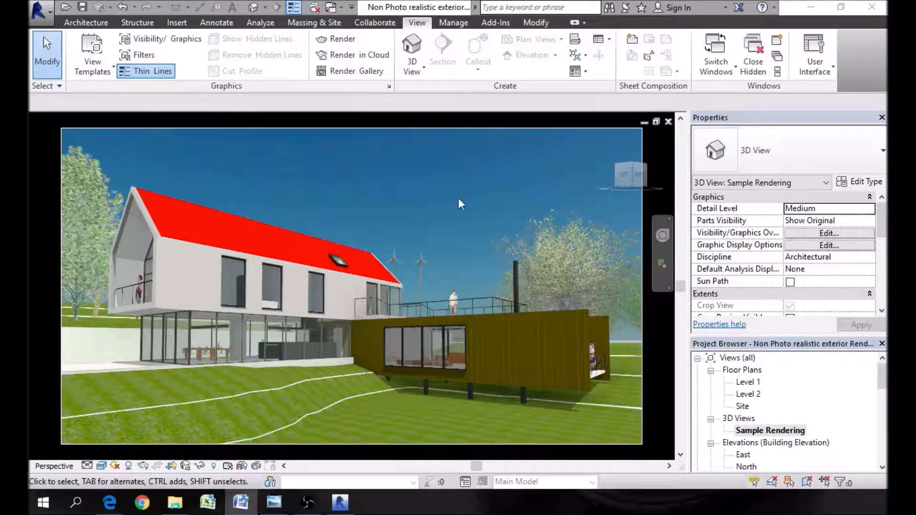
left_click(413, 67)
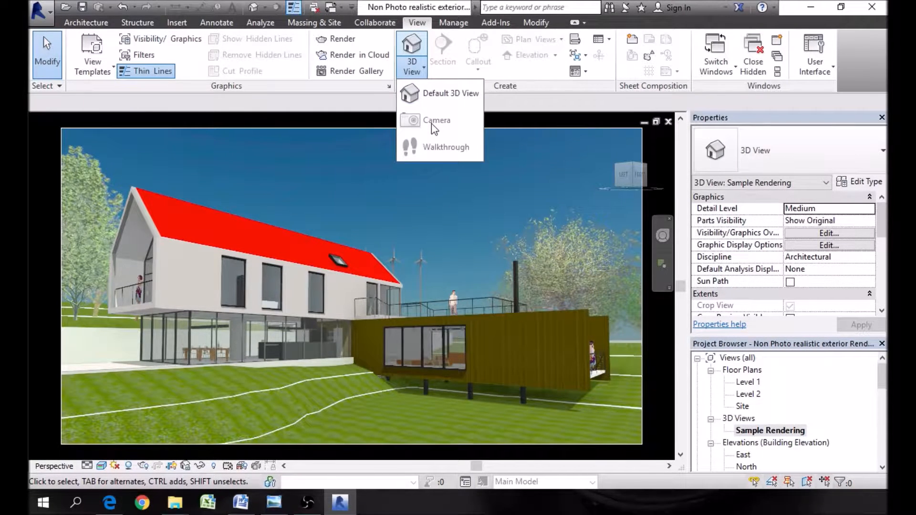
left_click(650, 308)
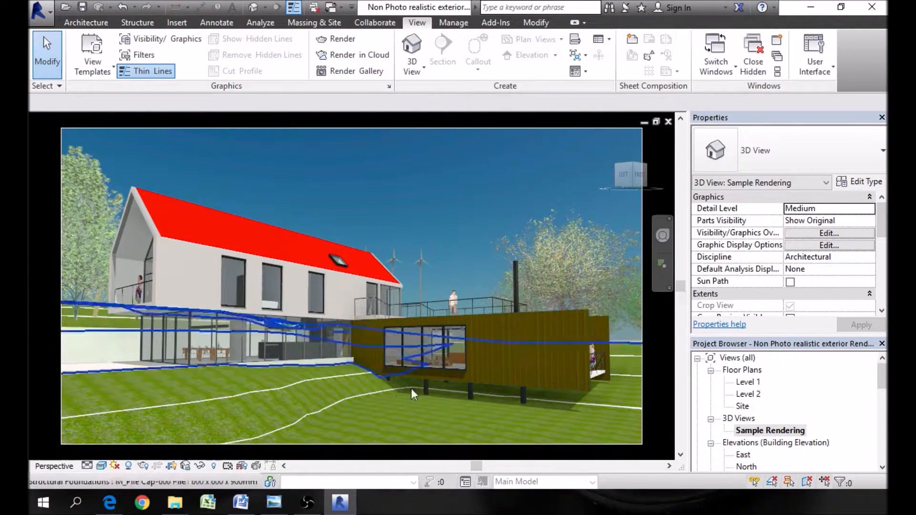
left_click(102, 466)
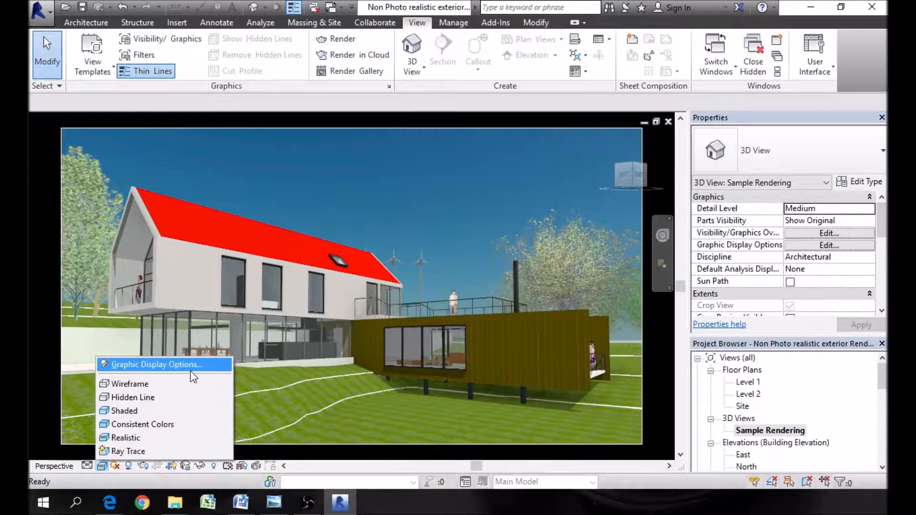
left_click(650, 377)
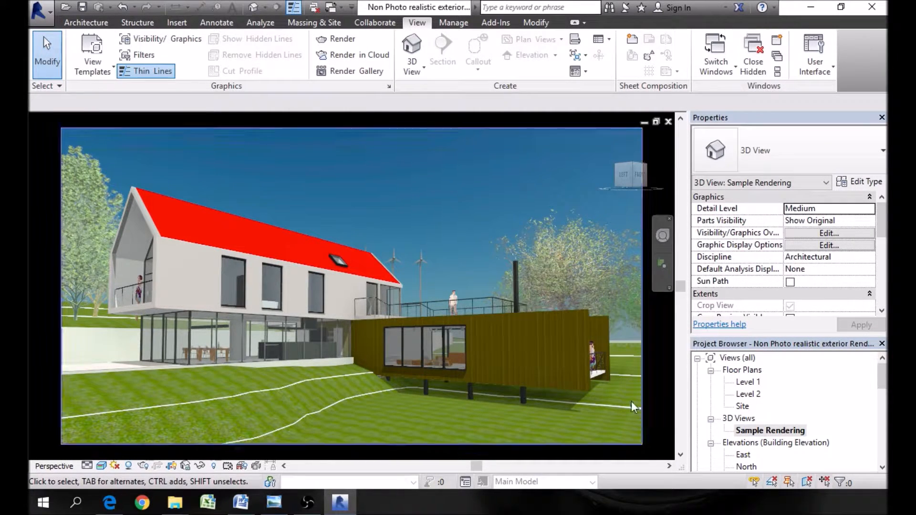
left_click(422, 72)
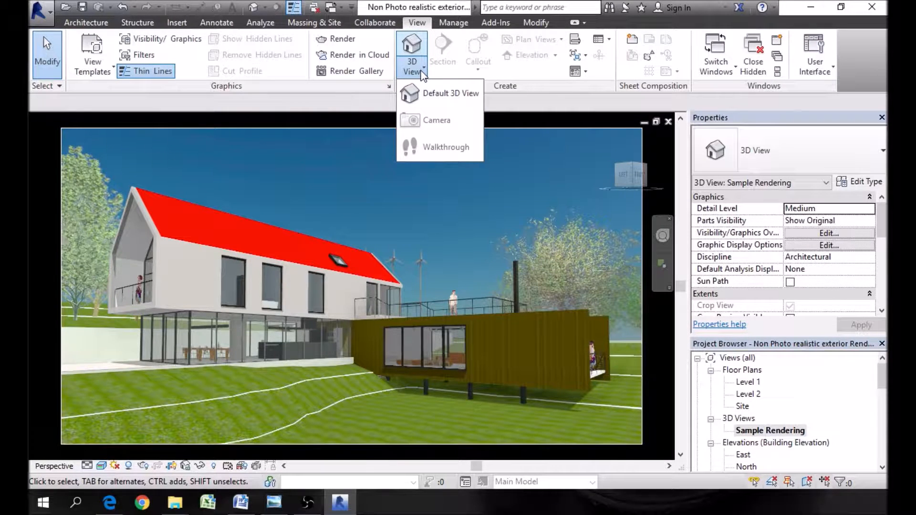
left_click(665, 380)
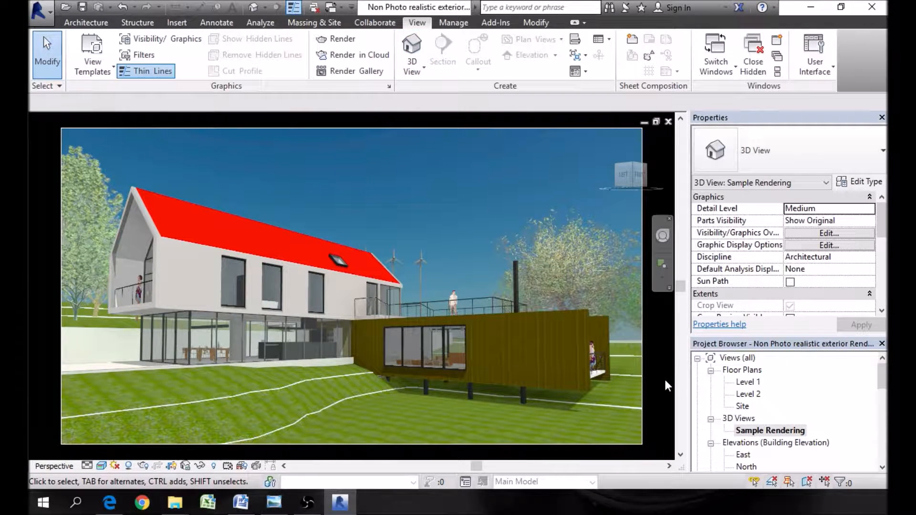
Open the Level 1 floor plan and bring the whole building into view.
left_click(748, 383)
double_click(749, 384)
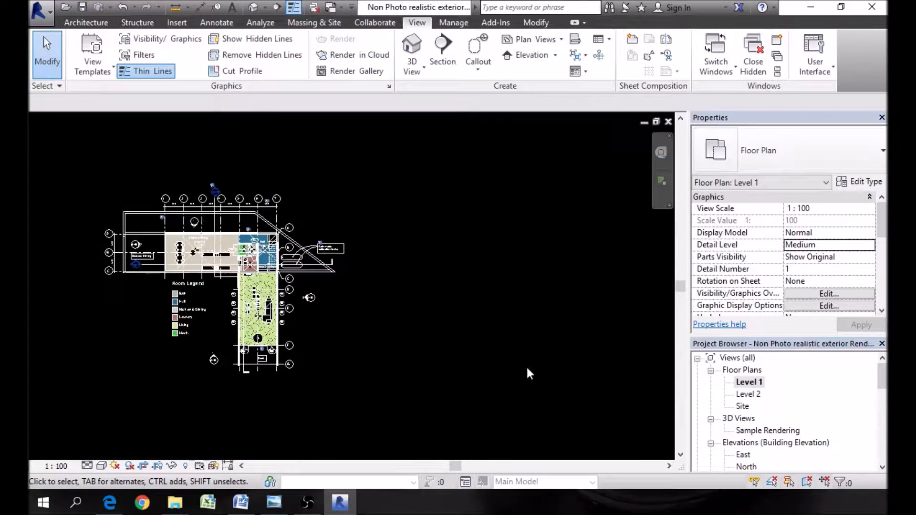
scroll(215, 351, "up", 2)
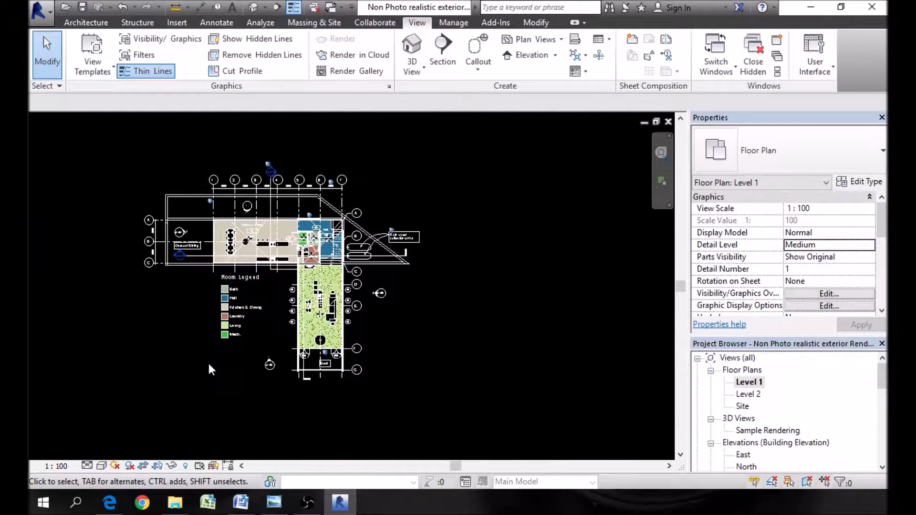
middle_click_drag(185, 317, 222, 315)
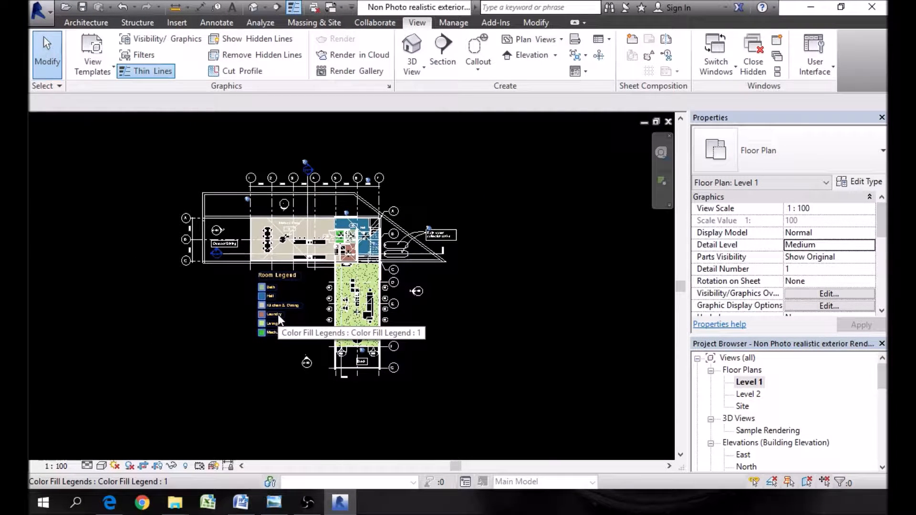
Start a perspective Camera with a 1750 offset from Level 1, show the plan's crop region and turn off its cropping.
left_click(416, 75)
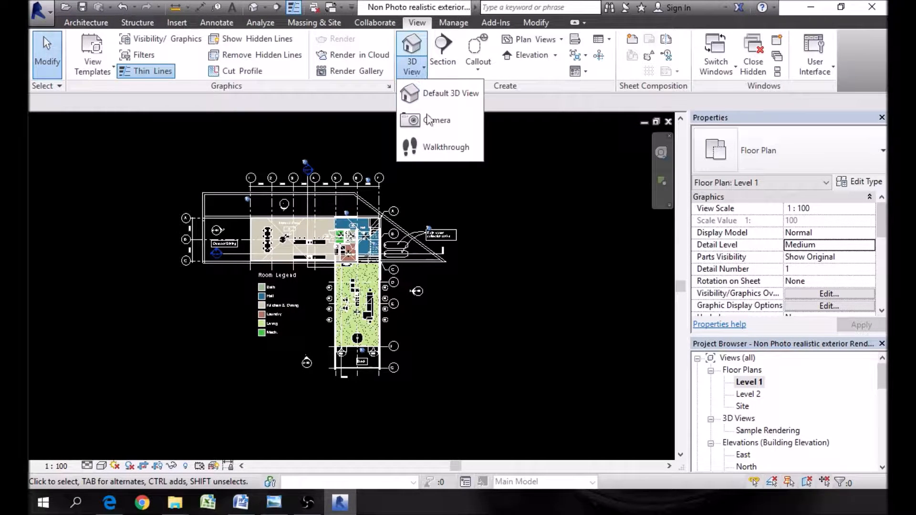
left_click(442, 122)
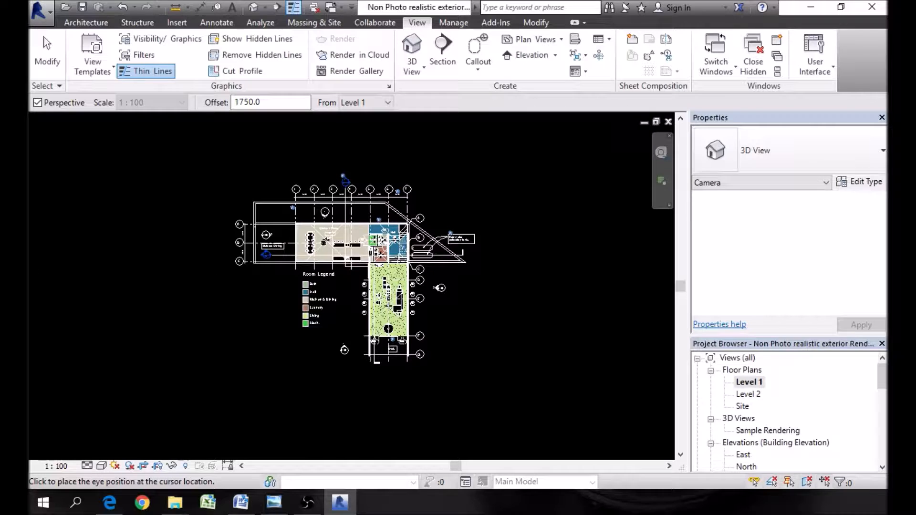
scroll(297, 297, "up", 1)
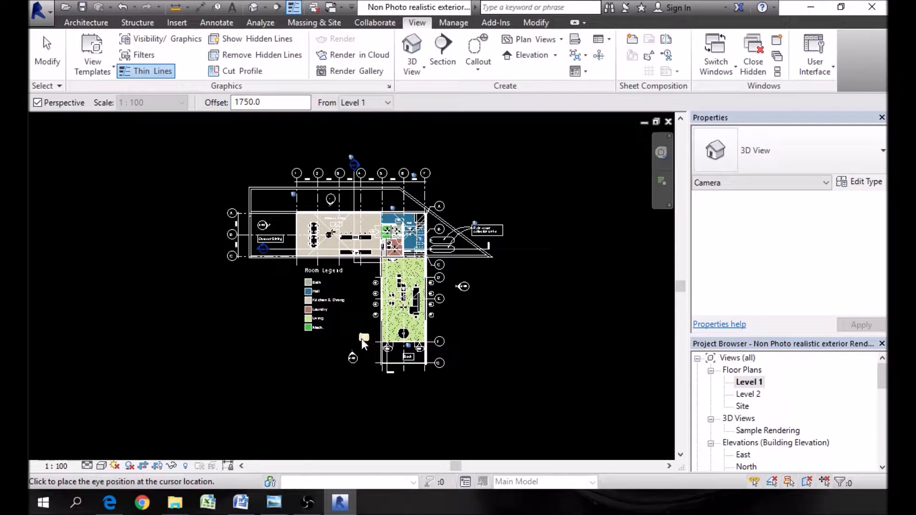
left_click(153, 466)
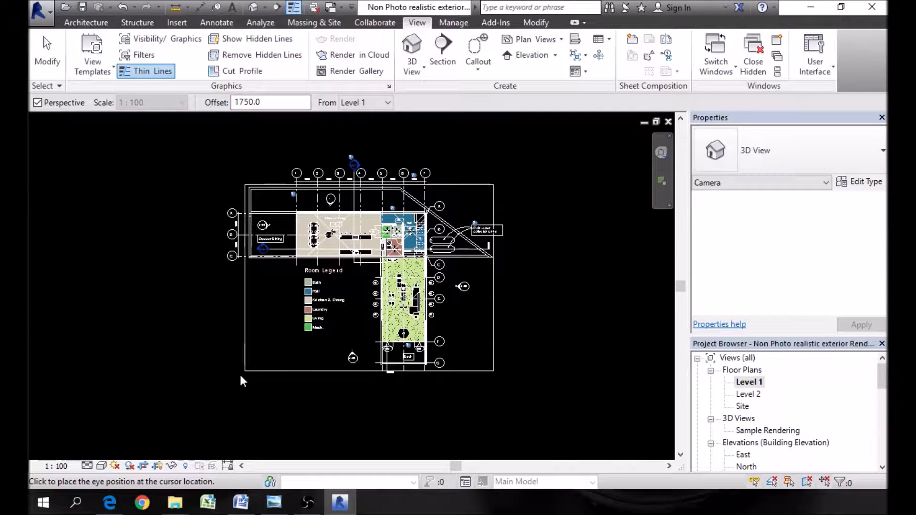
left_click(143, 470)
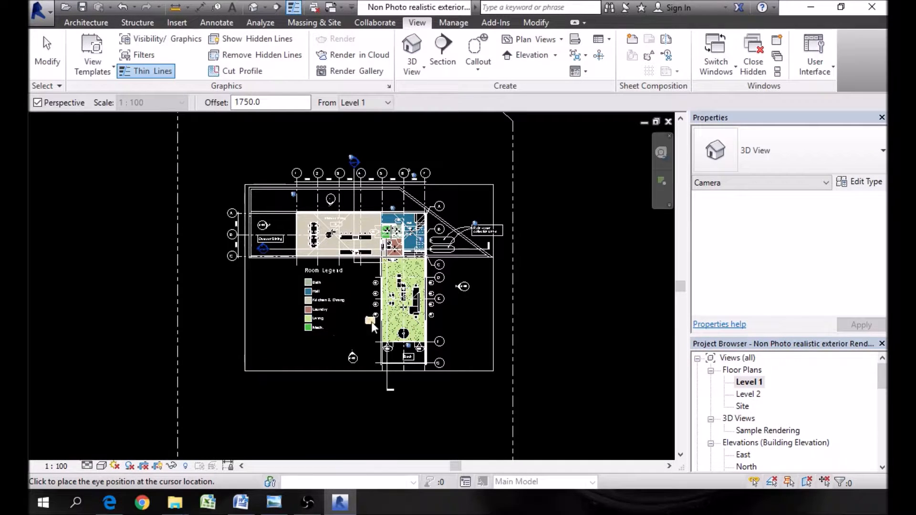
Place the camera's eye outside the lower-left corner of the plan's crop region and its target near the inner corner of the L-shaped building.
scroll(371, 321, "down", 1)
scroll(309, 347, "up", 1)
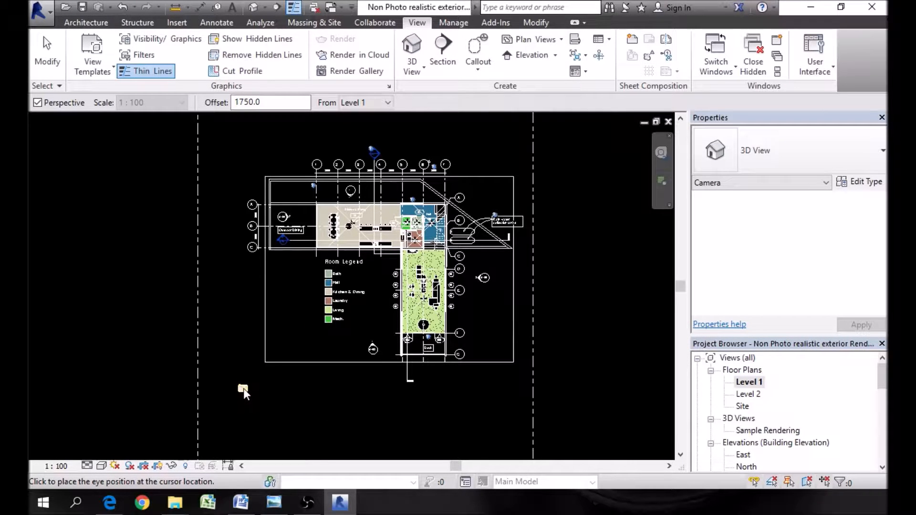
left_click(243, 389)
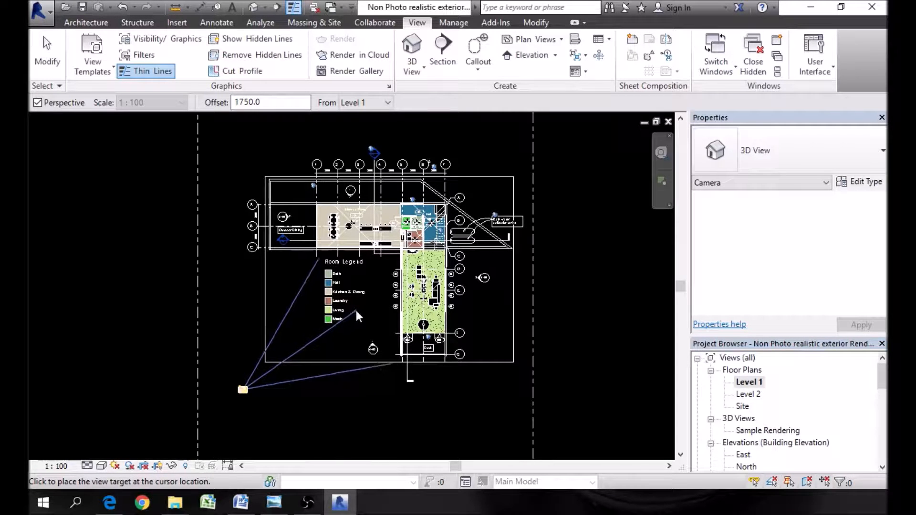
left_click(389, 268)
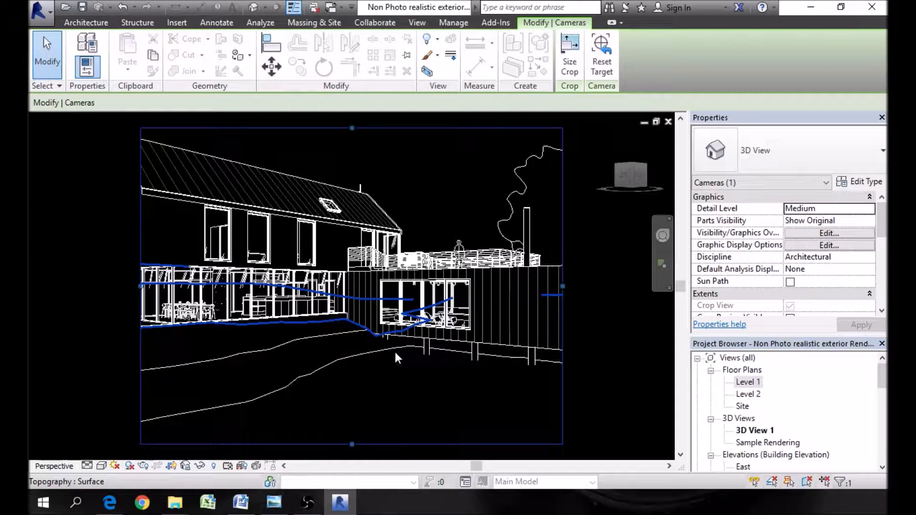
Close the Sample Rendering view and tile the new camera view and the Level 1 plan side by side, fitted to their windows.
key("w")
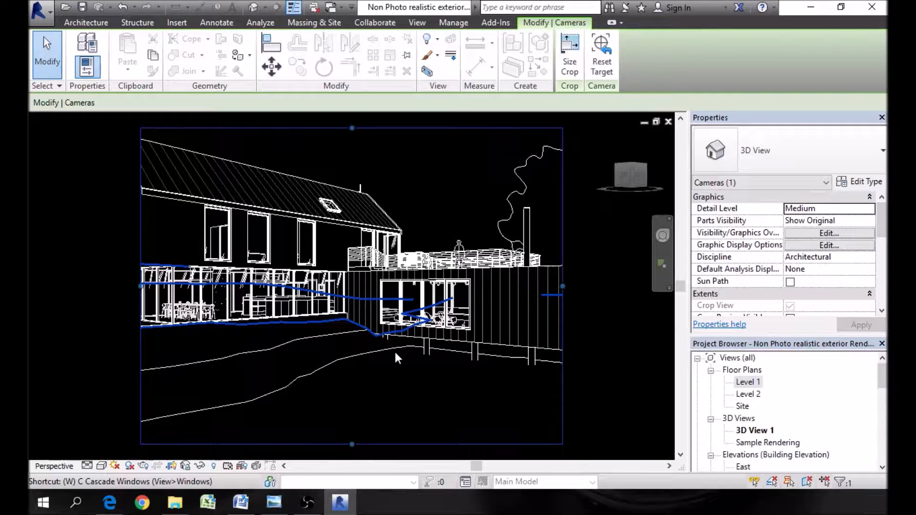
key("t")
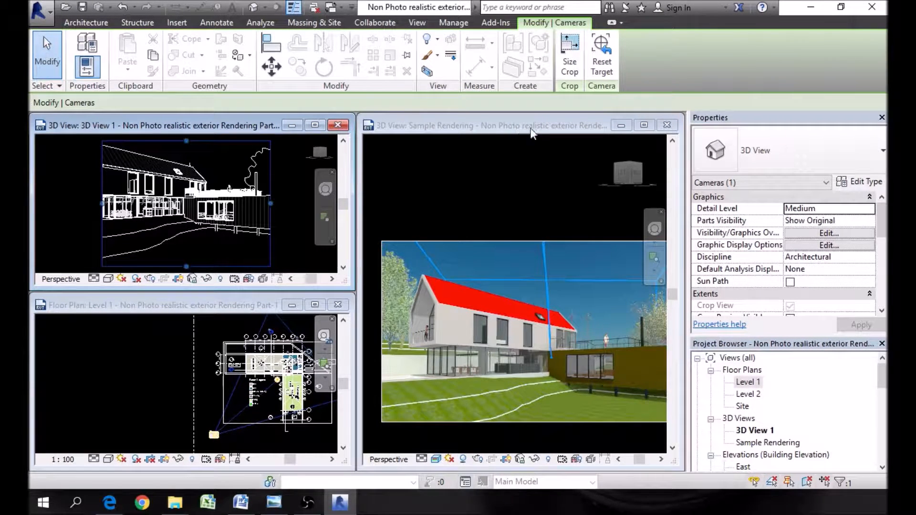
left_click(666, 125)
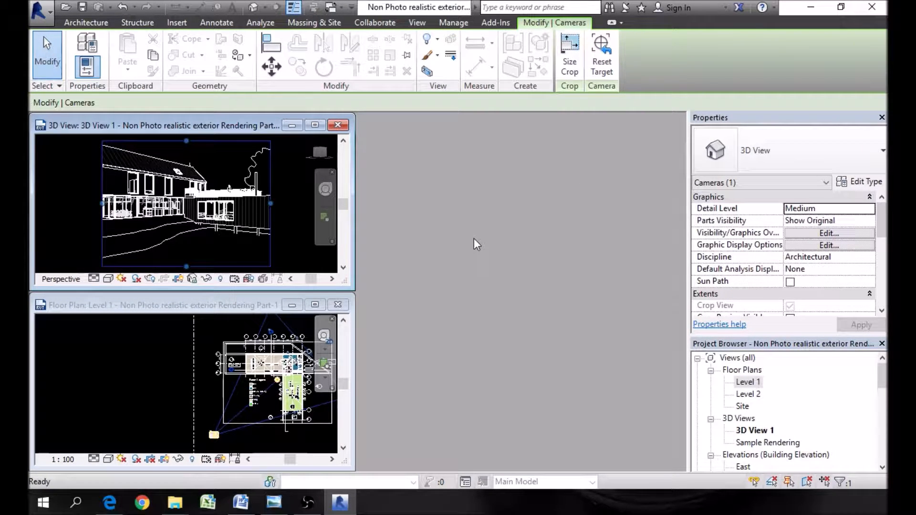
key("w")
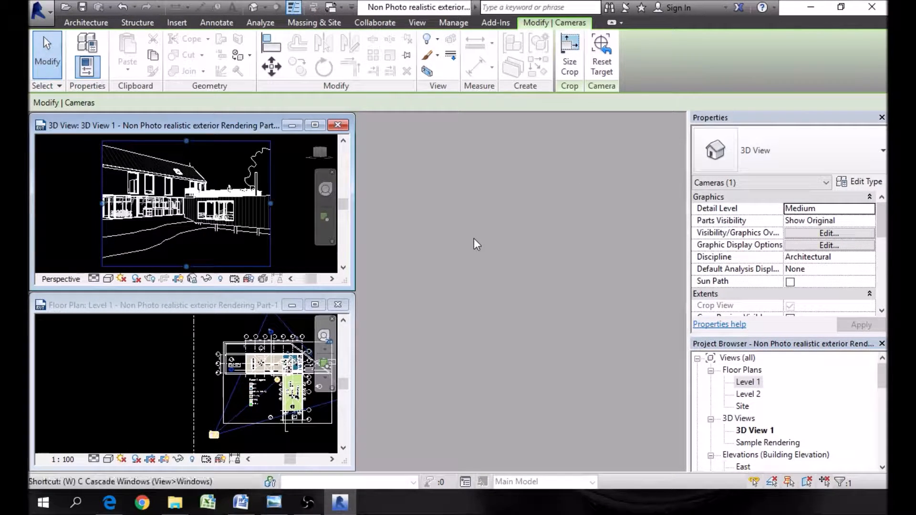
key("t")
key("z")
key("a")
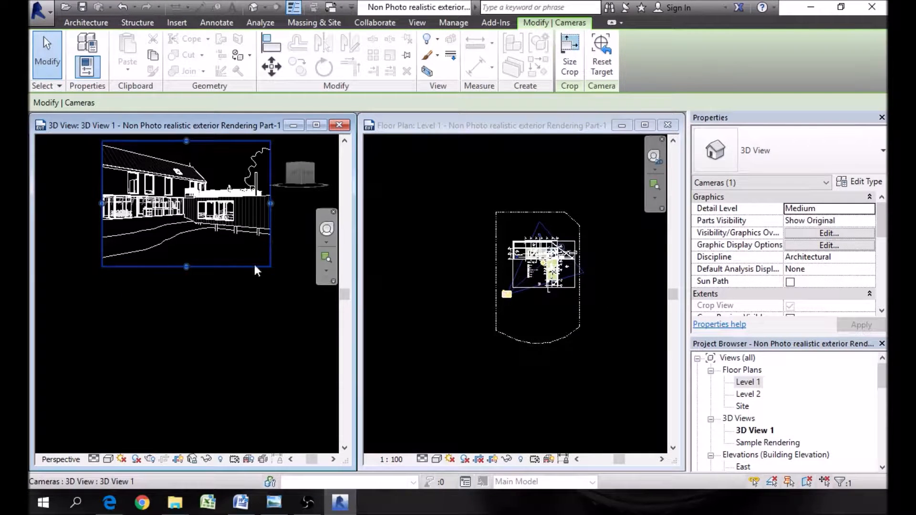
scroll(250, 238, "up", 3)
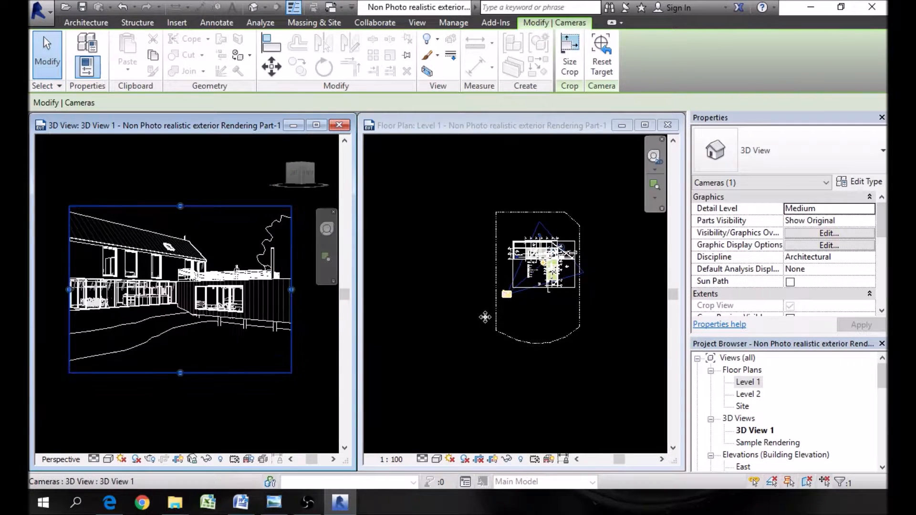
scroll(594, 253, "up", 4)
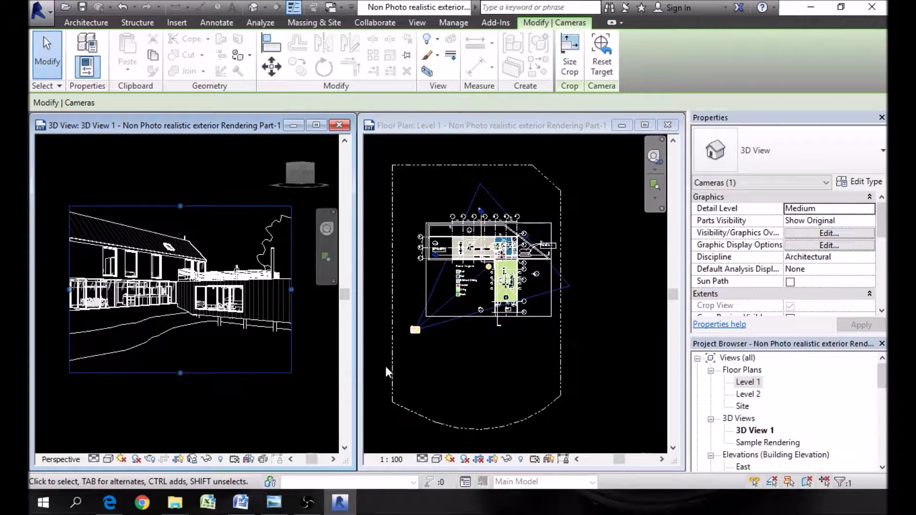
Extend the camera view's crop region to the left, slightly upward and to the right to frame the whole house and the tree.
key("Escape")
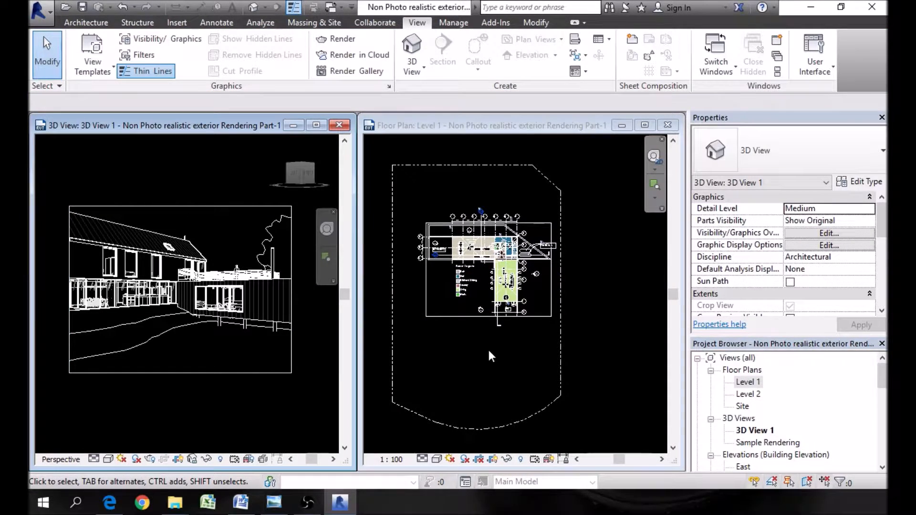
scroll(489, 349, "down", 1)
scroll(451, 308, "up", 1)
scroll(451, 309, "up", 2)
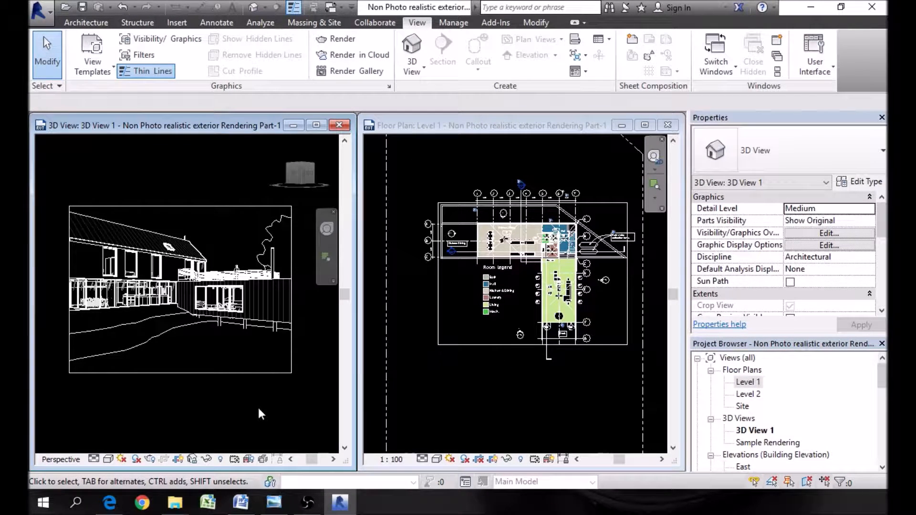
left_click(273, 376)
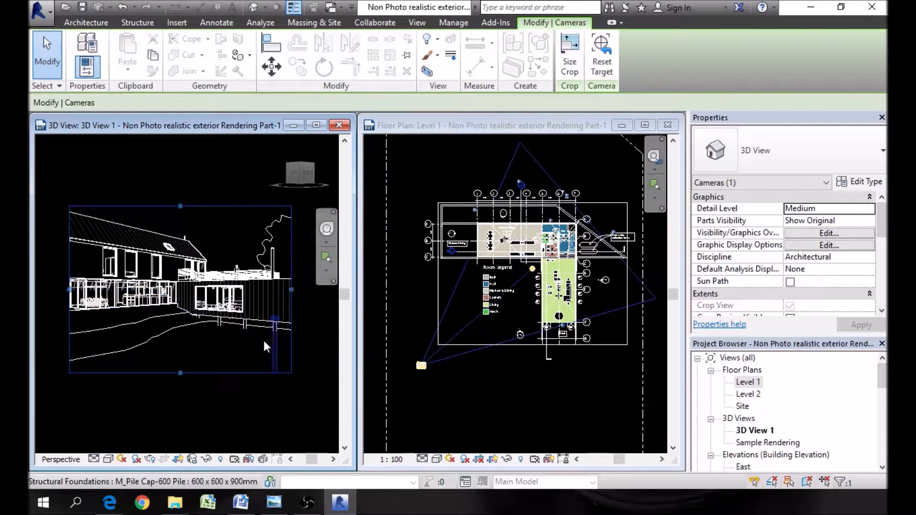
scroll(224, 331, "down", 1)
left_click_drag(106, 297, 76, 299)
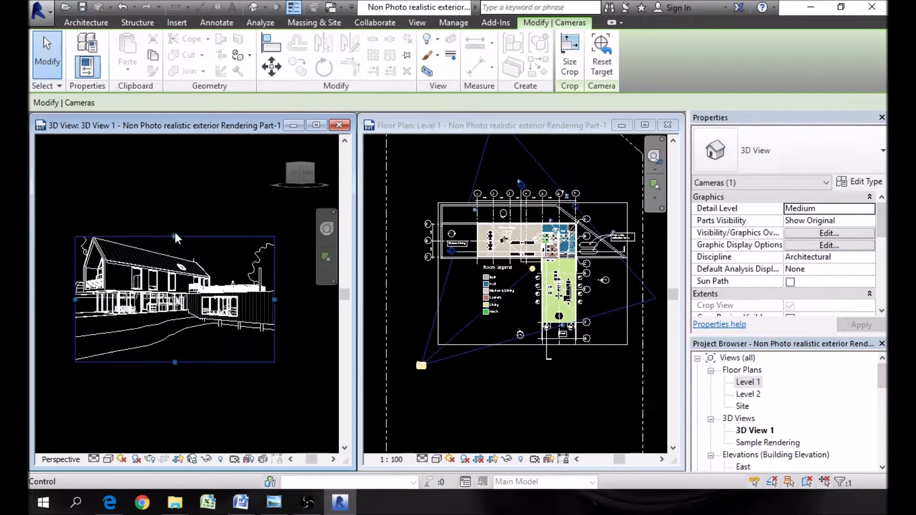
left_click_drag(175, 236, 176, 228)
left_click_drag(274, 296, 314, 296)
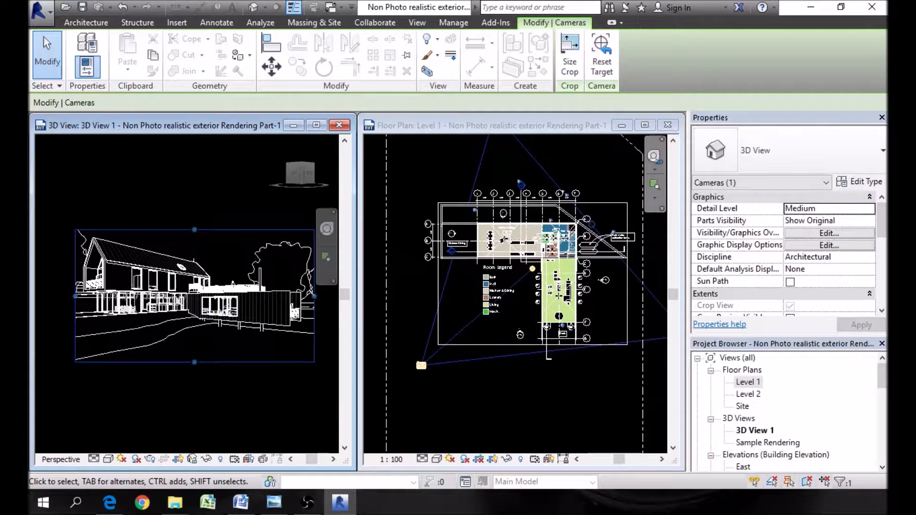
Examine the camera's target point and the far clip control beside grid bubble A in the Level 1 plan.
left_click(500, 420)
scroll(433, 374, "down", 2)
scroll(494, 296, "up", 7)
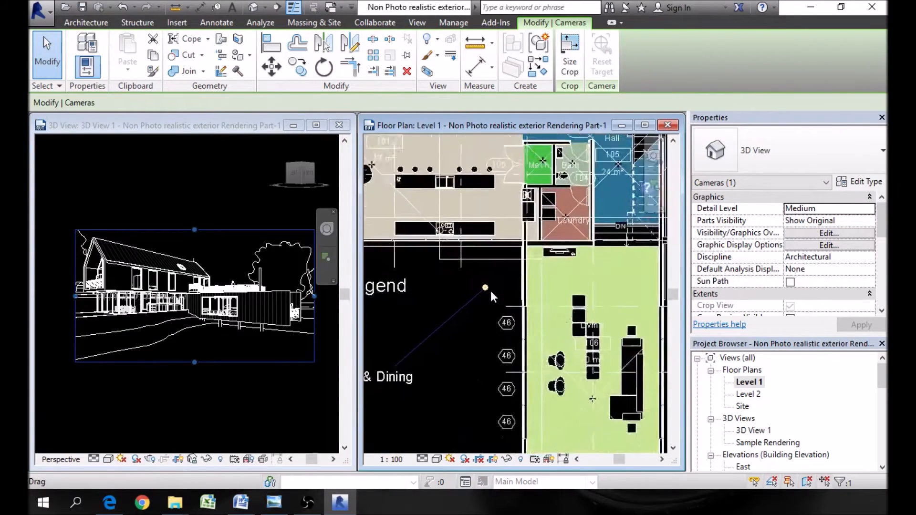
scroll(490, 291, "up", 3)
scroll(479, 290, "up", 2)
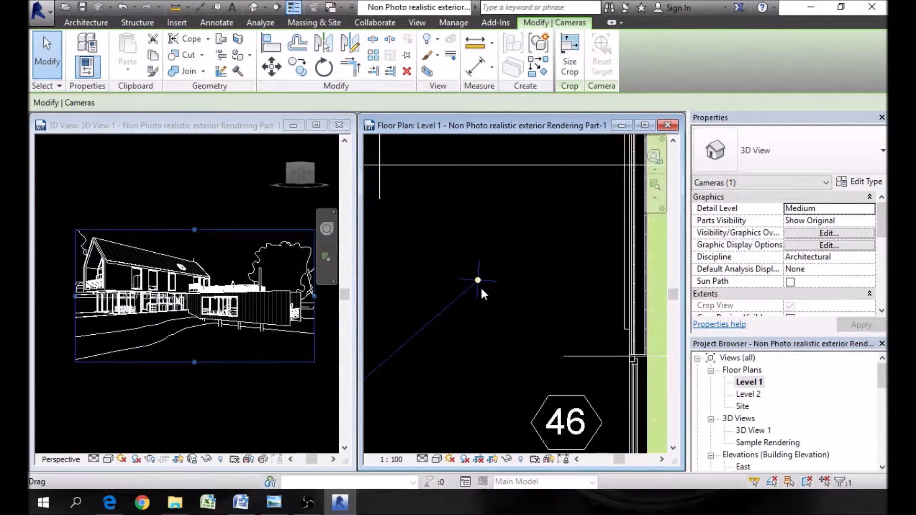
scroll(481, 280, "down", 5)
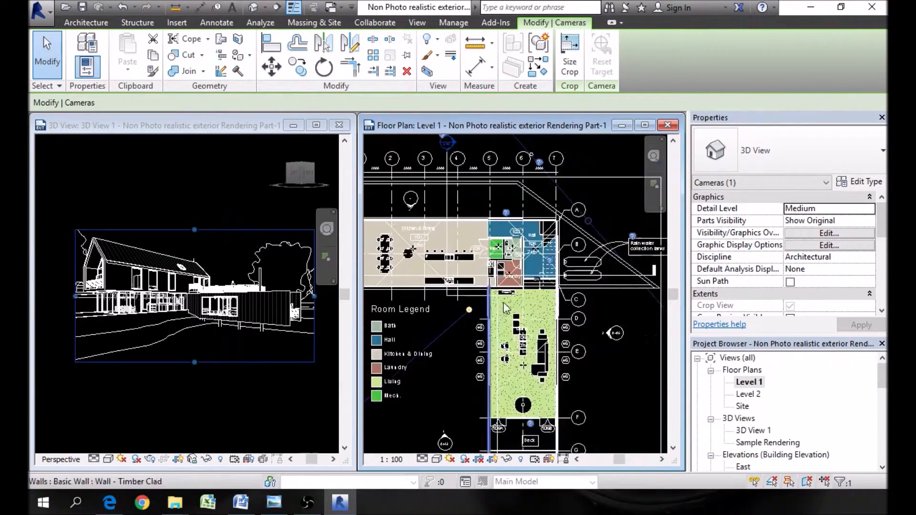
scroll(611, 212, "up", 8)
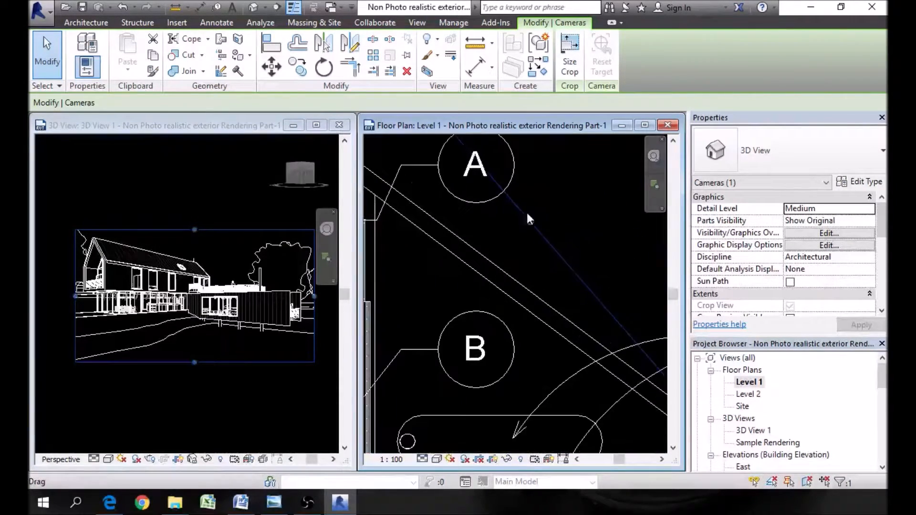
scroll(529, 215, "up", 2)
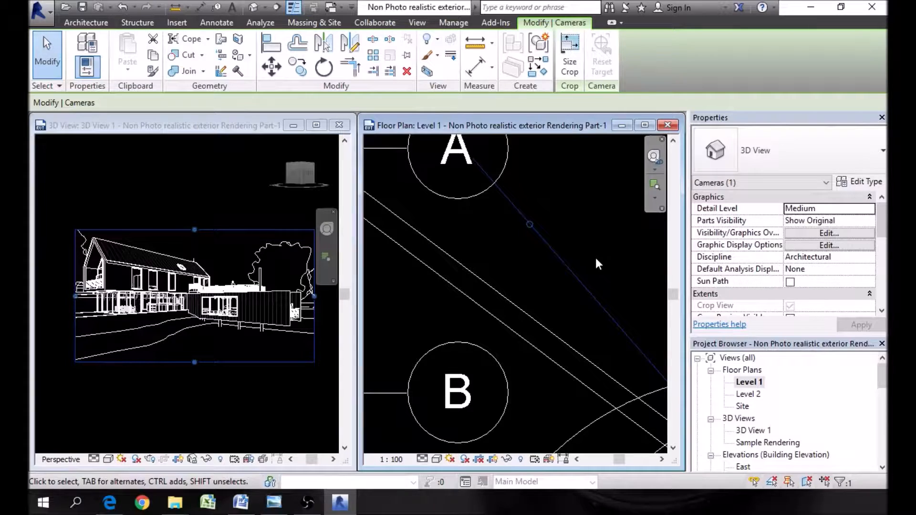
scroll(589, 260, "down", 6)
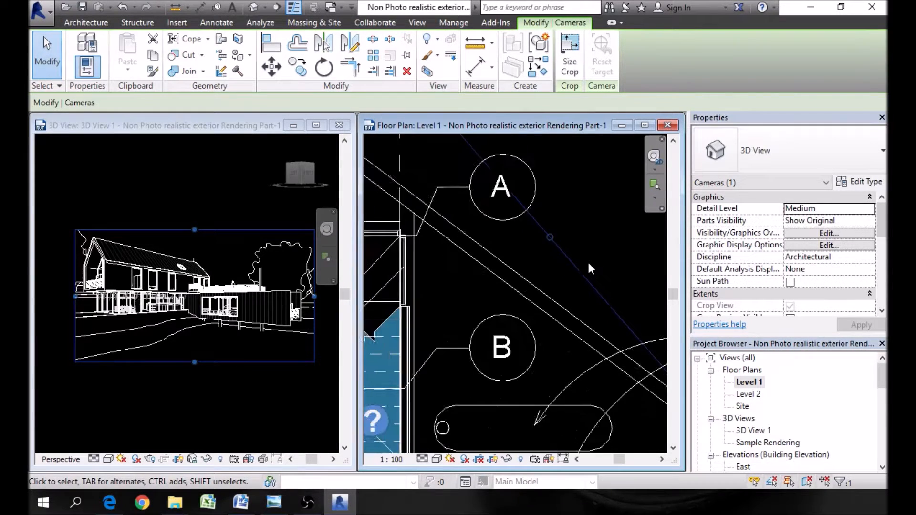
scroll(586, 288, "down", 4)
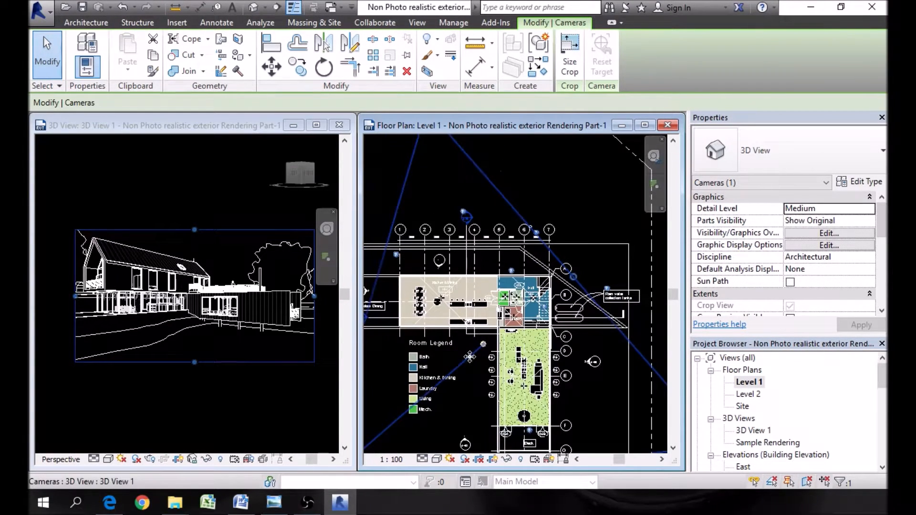
Shift the camera's target point slightly away from the building's inner corner in the Level 1 plan.
scroll(465, 352, "up", 3)
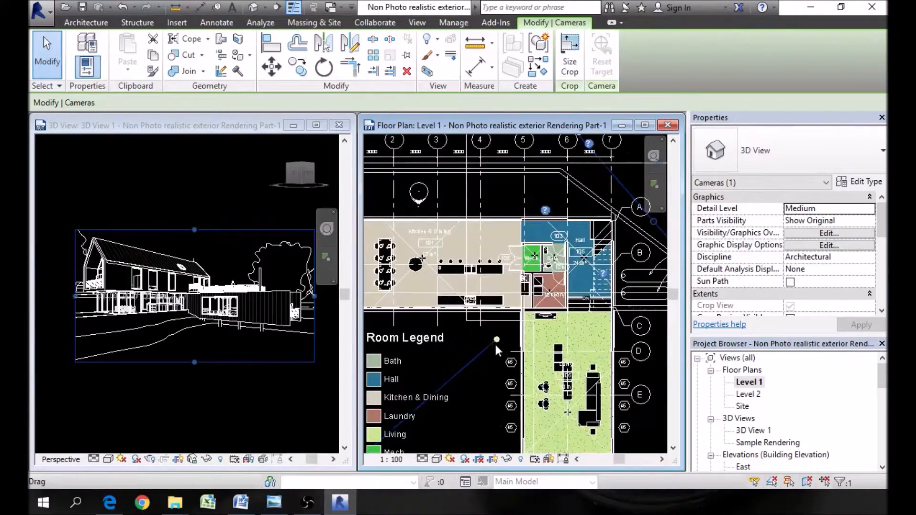
mouse_move(497, 337)
left_mouse_down()
mouse_move(507, 358)
mouse_move(487, 342)
left_mouse_up()
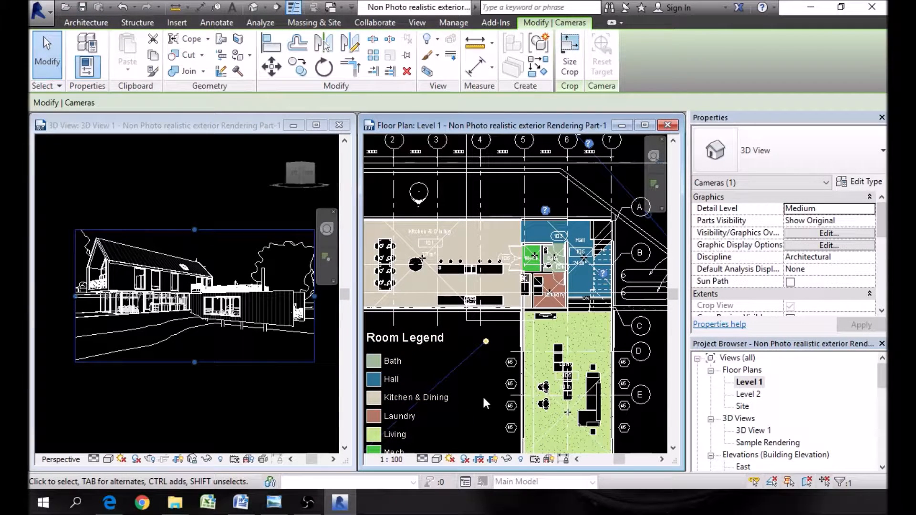
scroll(519, 299, "down", 2)
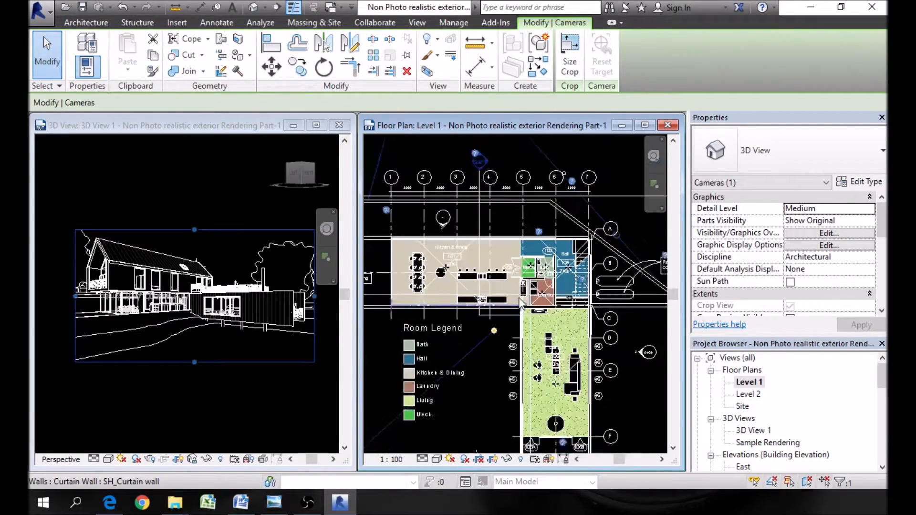
scroll(519, 299, "down", 2)
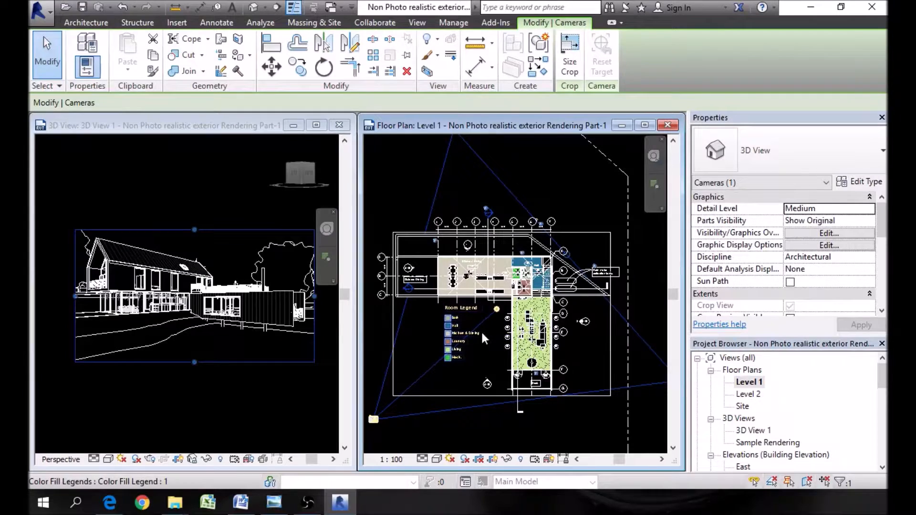
Pull the camera's far clip plane in to the upper end of the living wing in the plan.
scroll(547, 296, "up", 2)
scroll(548, 297, "up", 2)
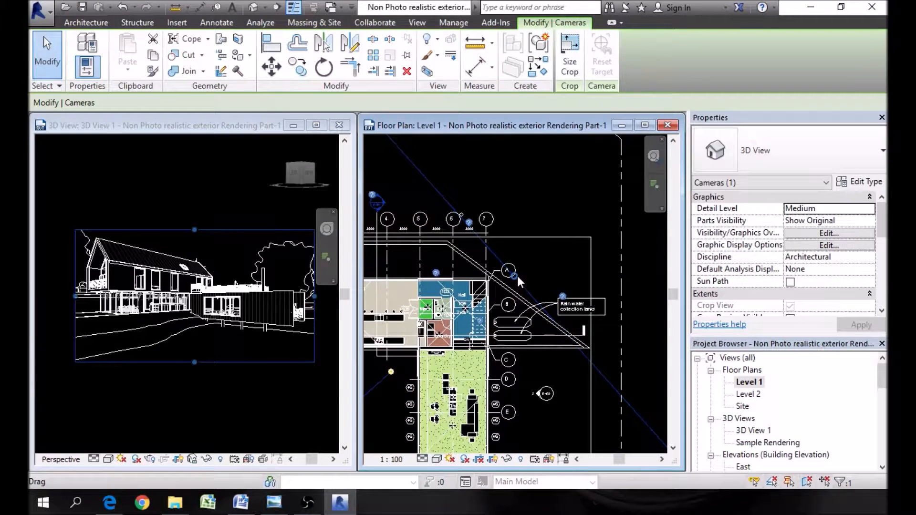
left_click_drag(513, 275, 451, 353)
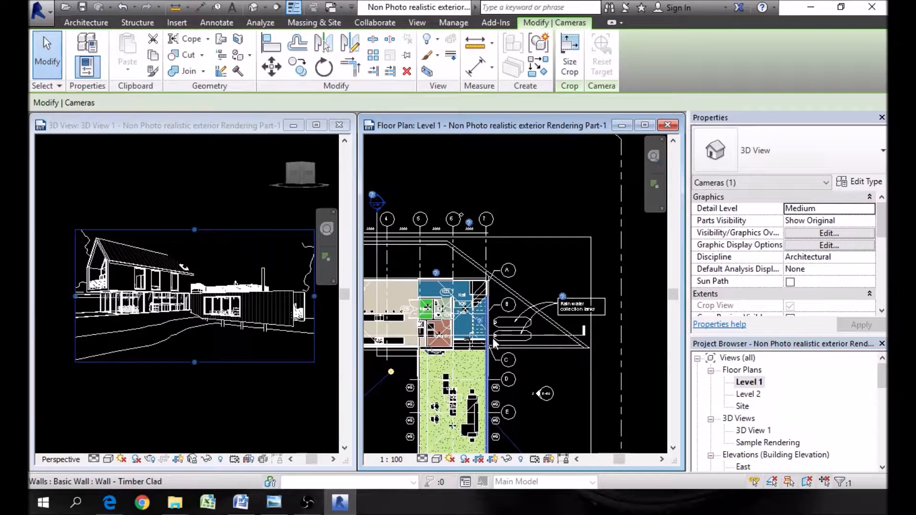
scroll(545, 326, "down", 1)
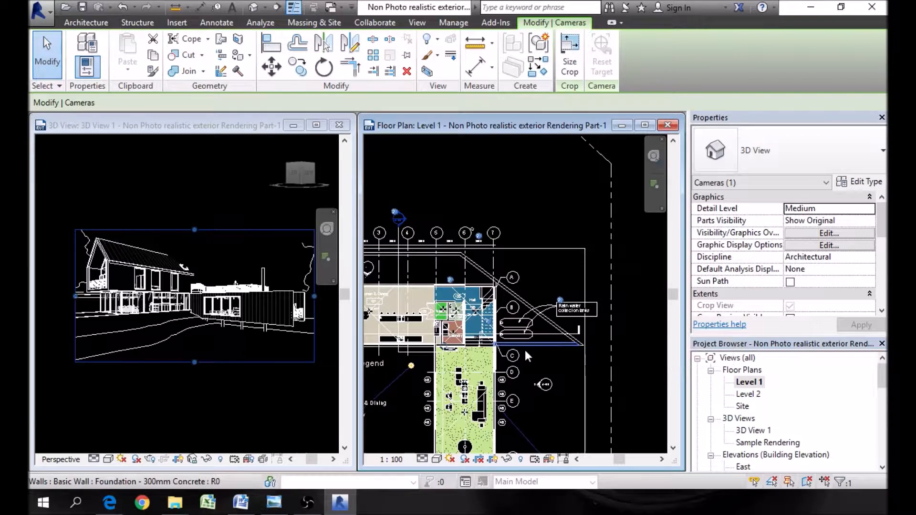
scroll(498, 276, "down", 1)
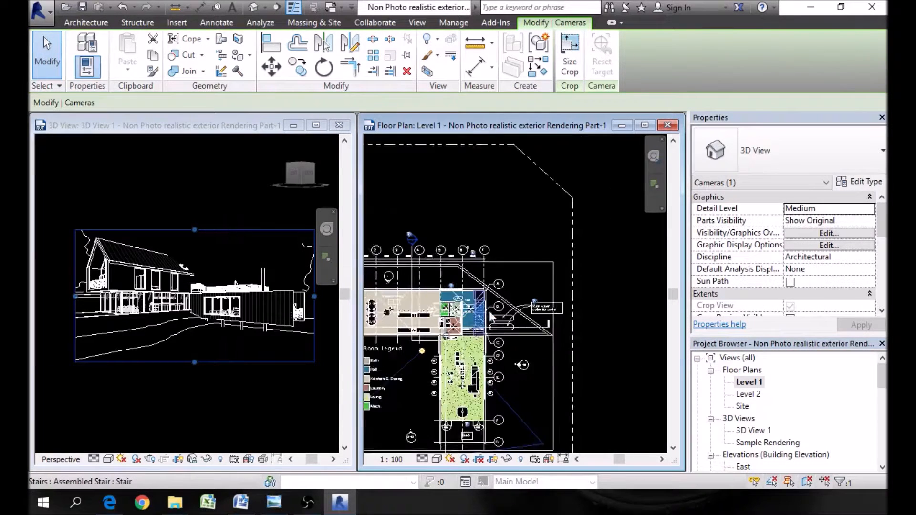
Move the camera's far clip plane back out to the hall so the tree behind the house is included.
left_click_drag(462, 337, 480, 303)
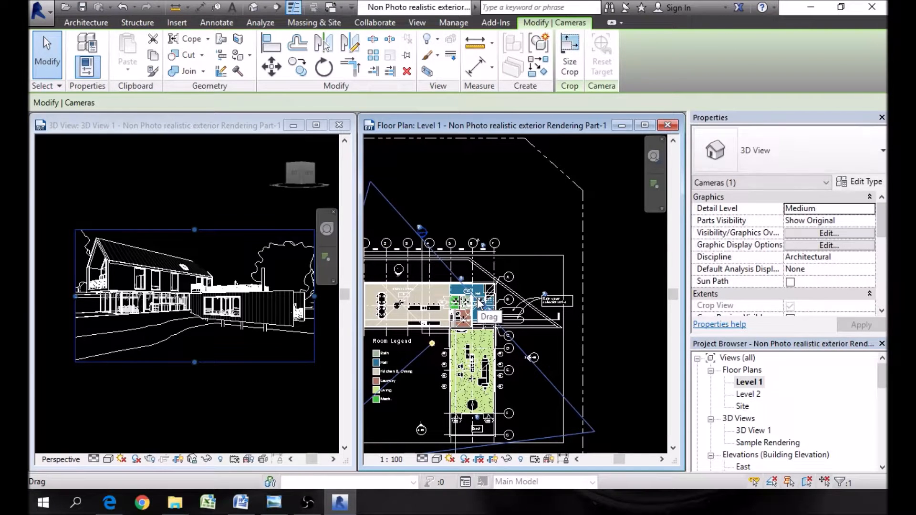
scroll(482, 312, "up", 2)
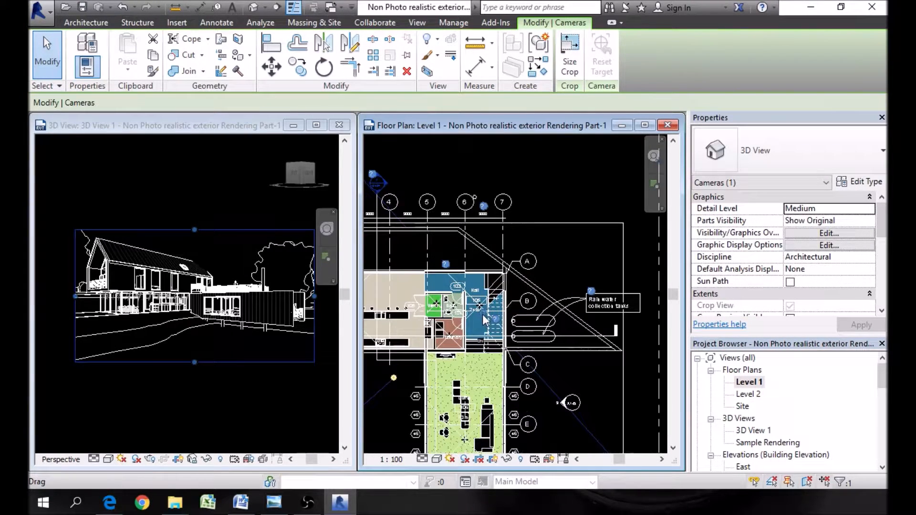
left_click_drag(485, 311, 487, 305)
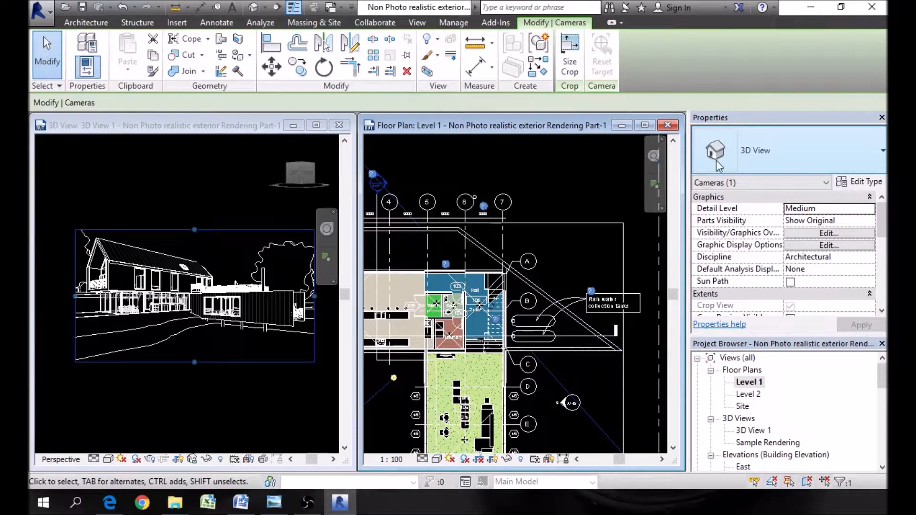
Turn off Far Clip Active for the camera.
left_click_drag(881, 243, 883, 256)
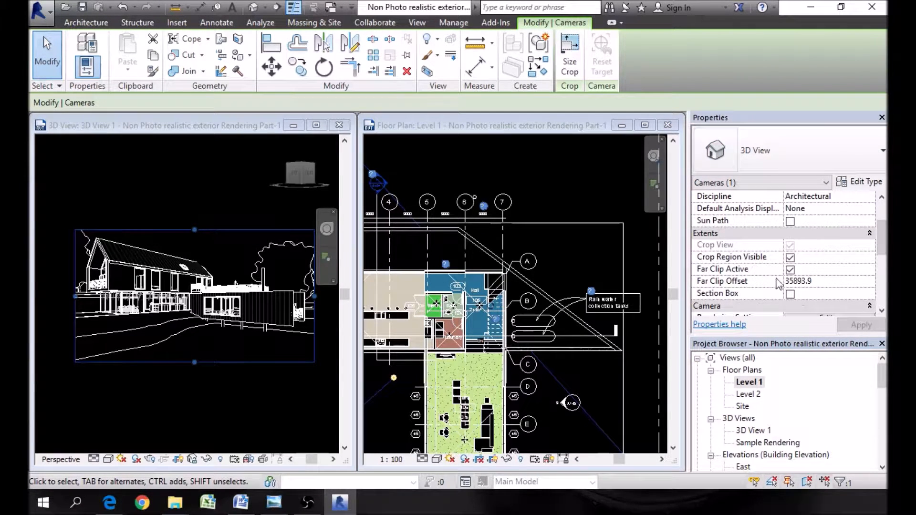
scroll(564, 271, "down", 3)
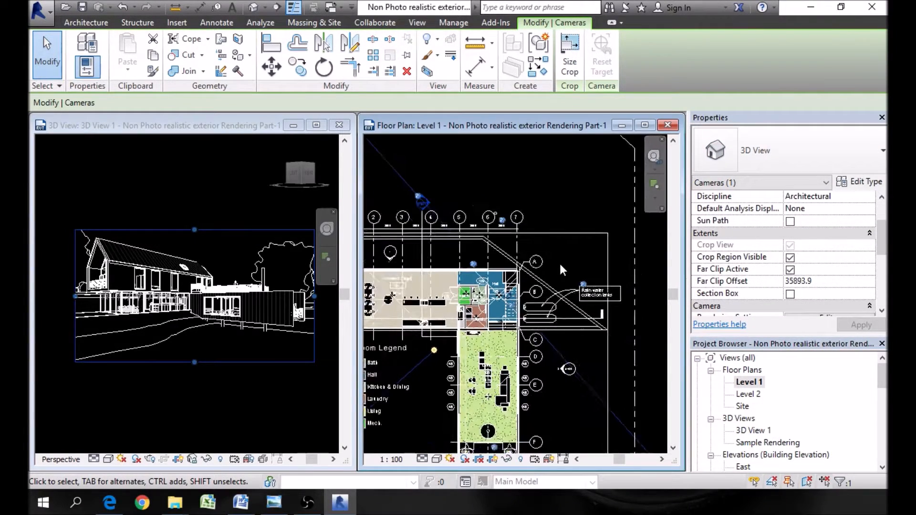
left_click(790, 269)
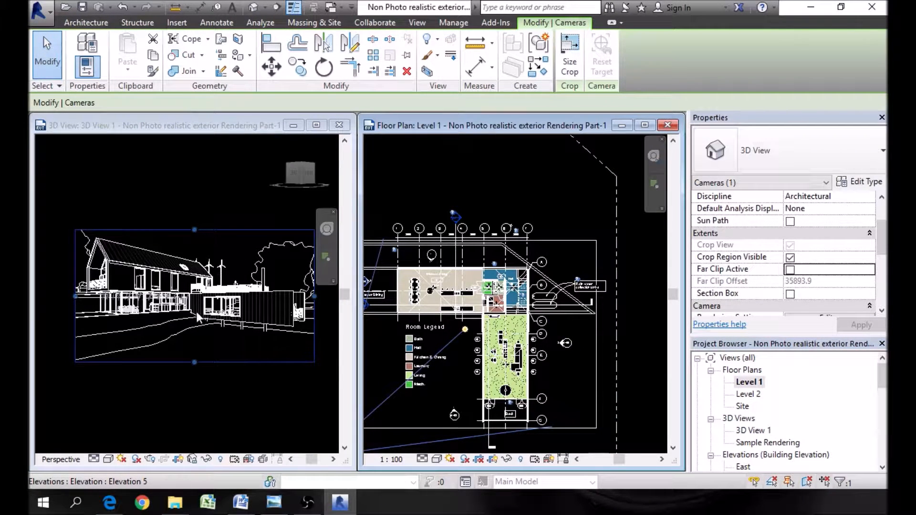
Raise the lower edge of the camera view's crop region slightly and maximize the camera view.
left_click(194, 357)
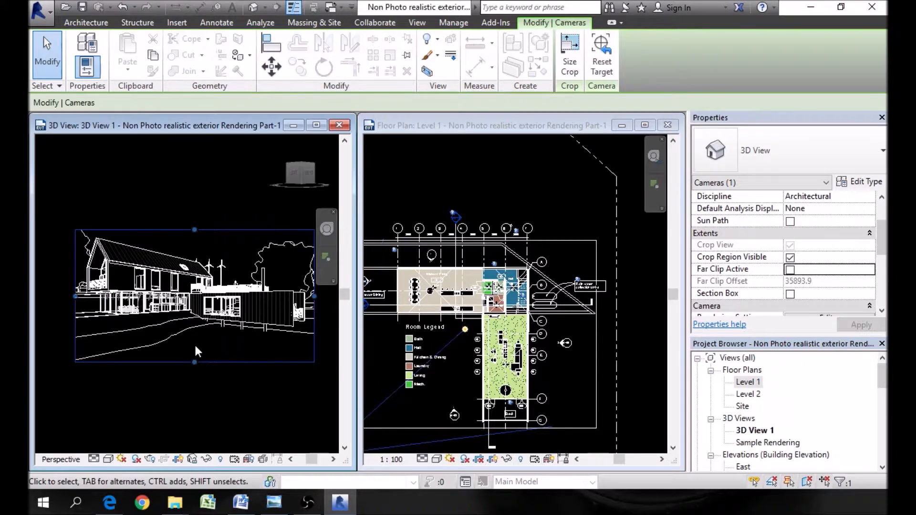
left_click_drag(194, 356, 192, 350)
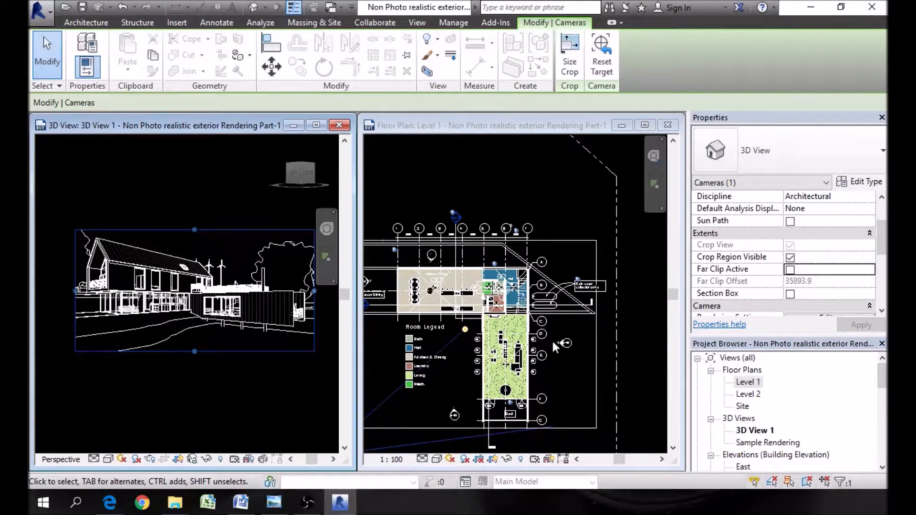
left_click(313, 126)
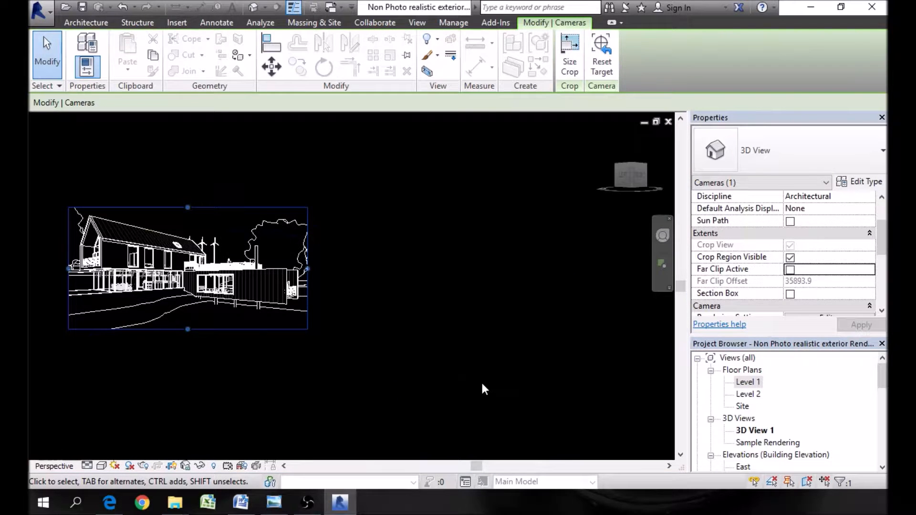
scroll(482, 384, "down", 2)
scroll(208, 306, "up", 7)
scroll(407, 354, "down", 1)
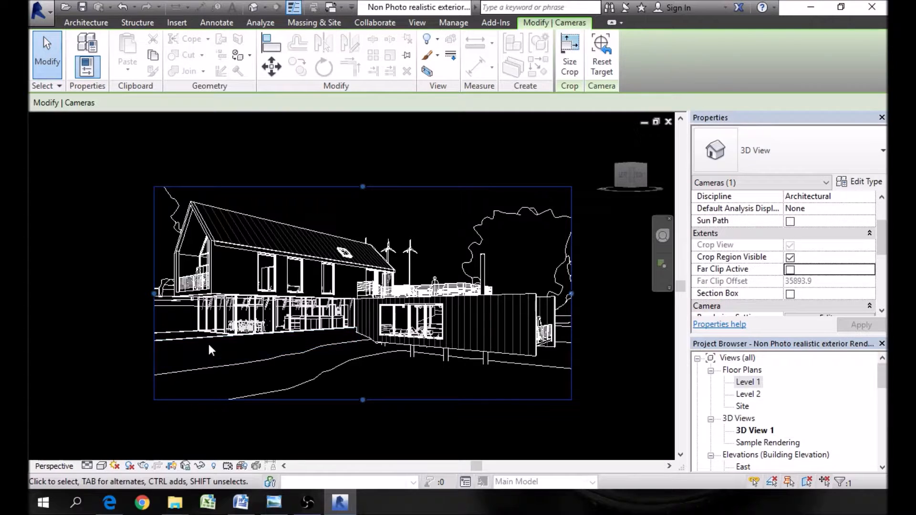
Orbit, zoom and pan the camera slightly with the SteeringWheel so the house sits lower in the frame.
left_click(664, 238)
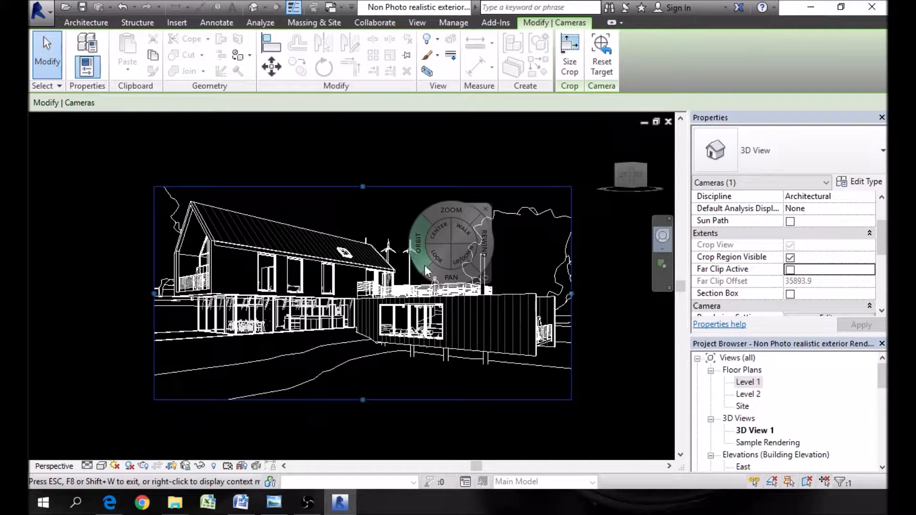
left_click_drag(420, 245, 428, 239)
left_click_drag(448, 209, 449, 224)
left_click_drag(450, 262, 453, 305)
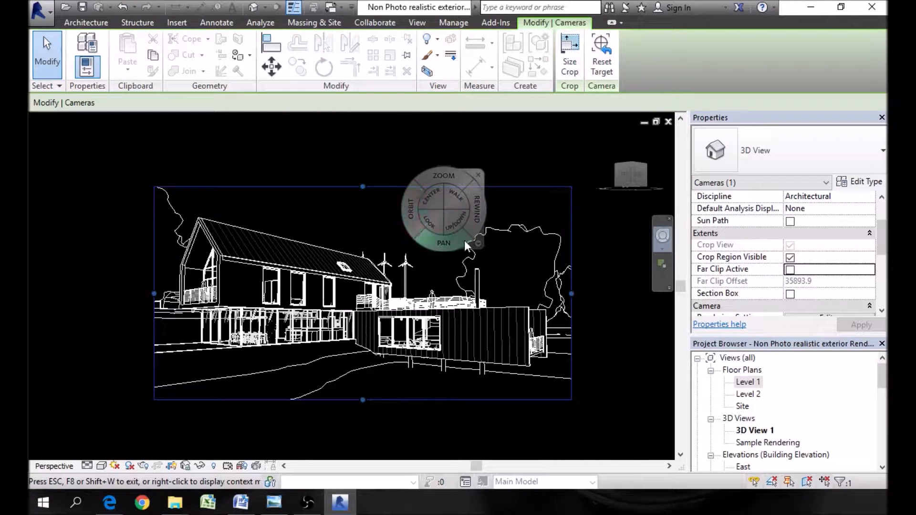
Decrease the camera's focal length to bring more of the surrounding trees into the frame, and close the SteeringWheel.
left_click(479, 245)
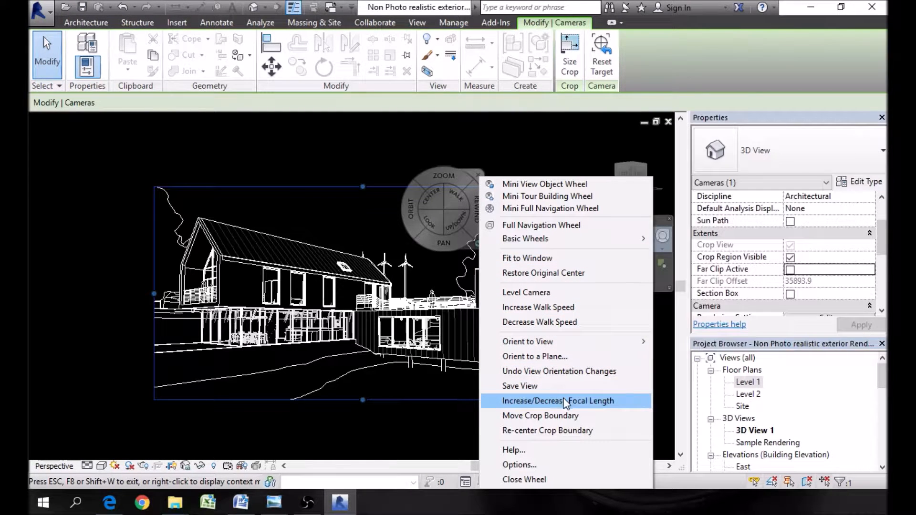
left_click(565, 400)
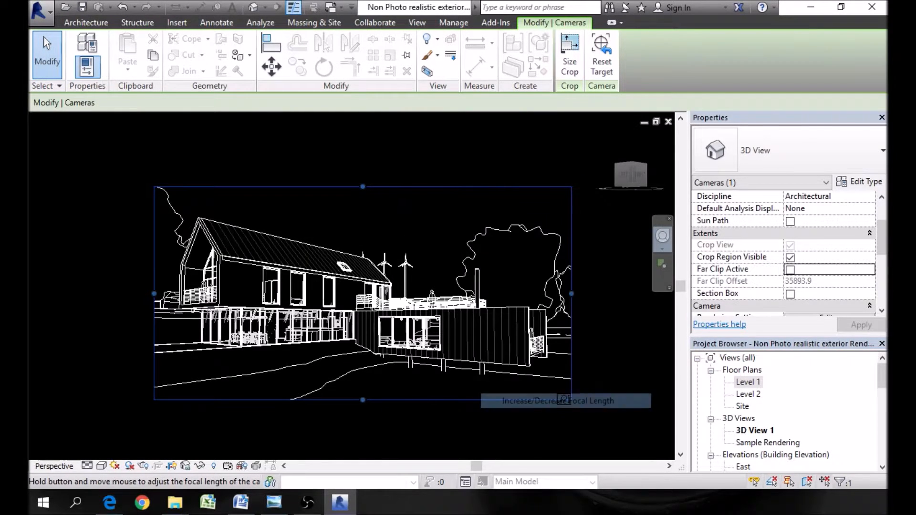
left_click_drag(565, 400, 565, 421)
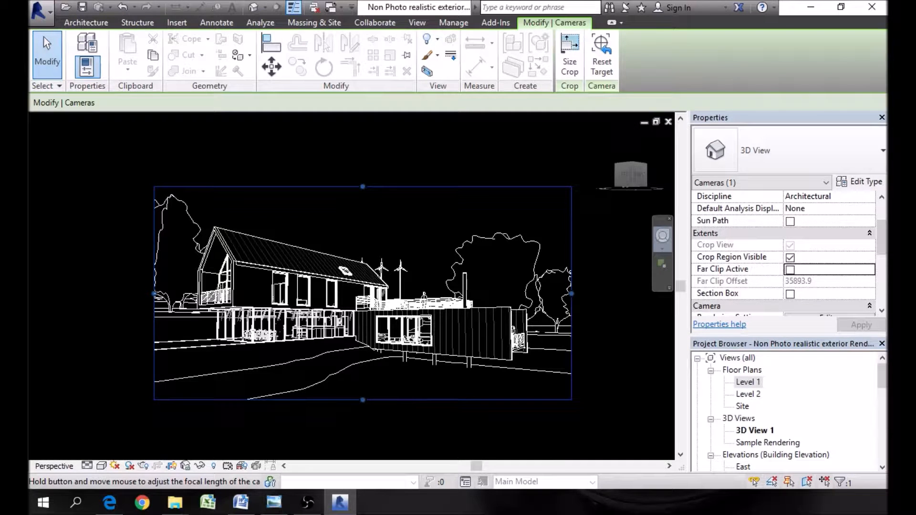
left_click(662, 236)
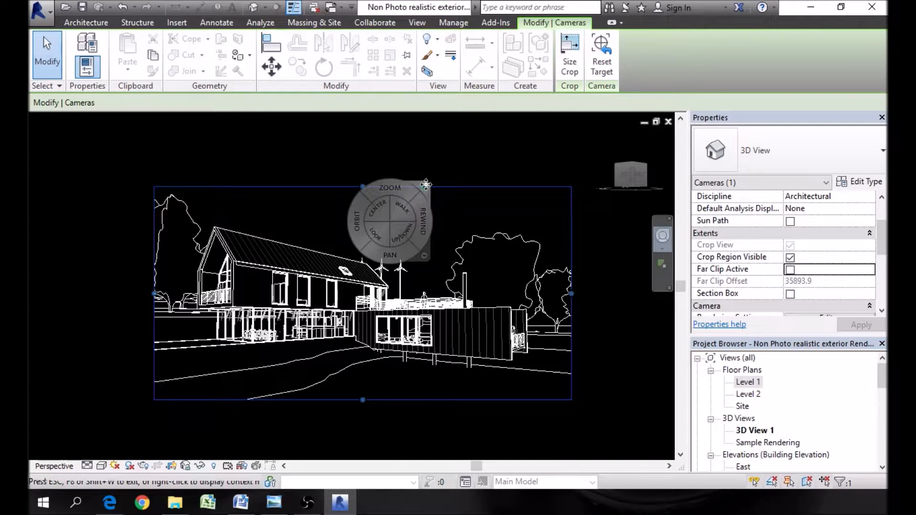
left_click(424, 186)
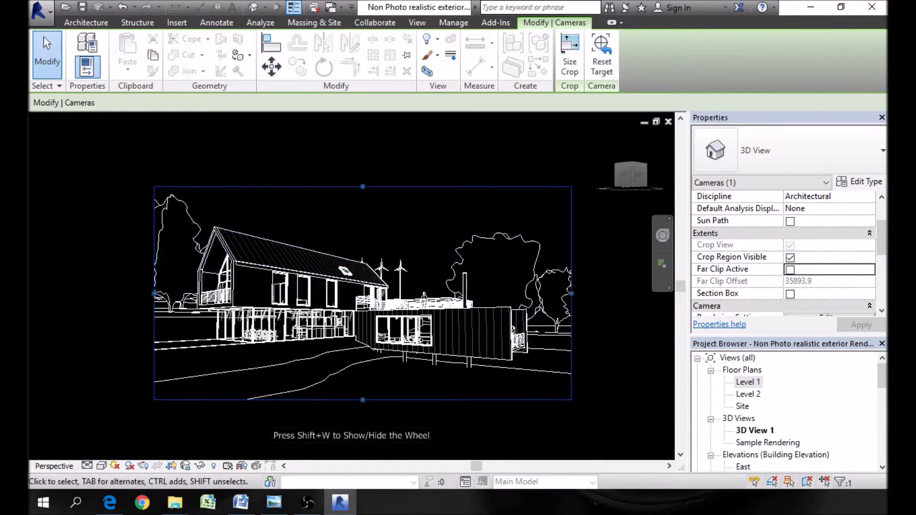
Deselect the camera and rename the 3D View 1 perspective view as camera-1.
left_click(600, 331)
scroll(449, 330, "down", 2)
scroll(502, 344, "up", 3)
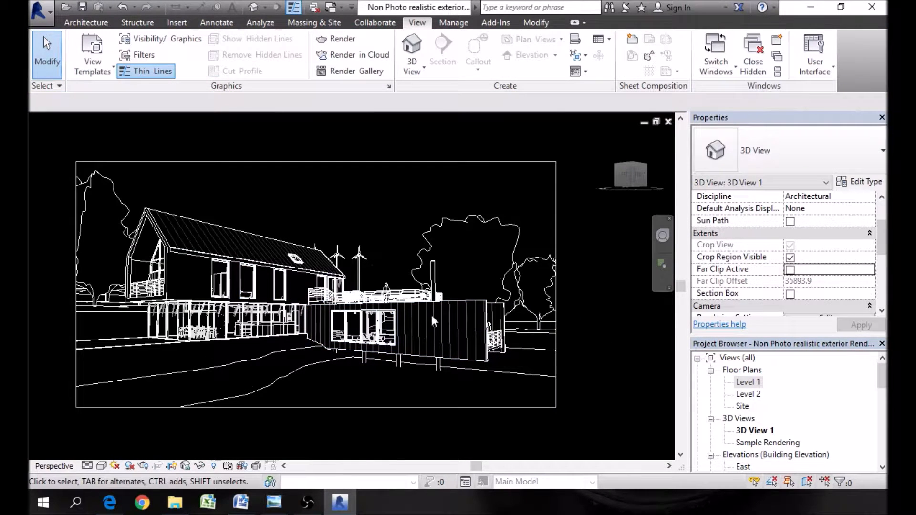
right_click(761, 431)
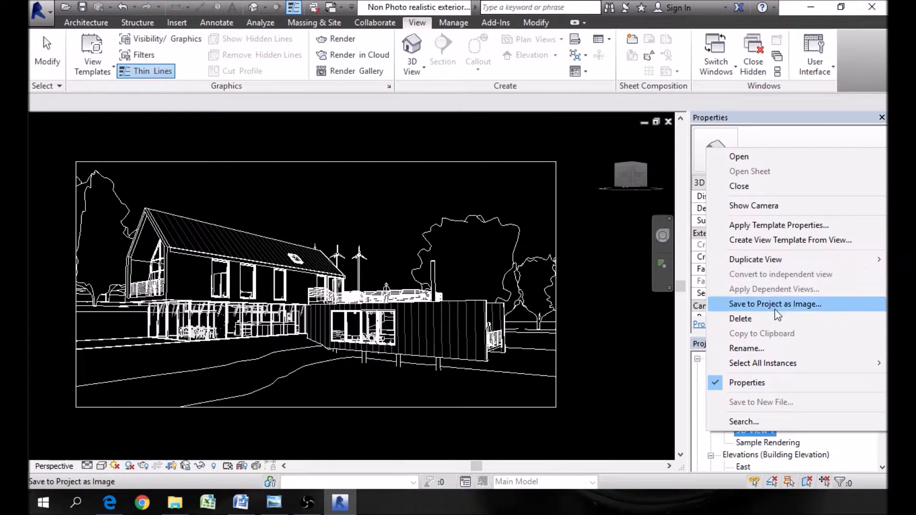
left_click(777, 347)
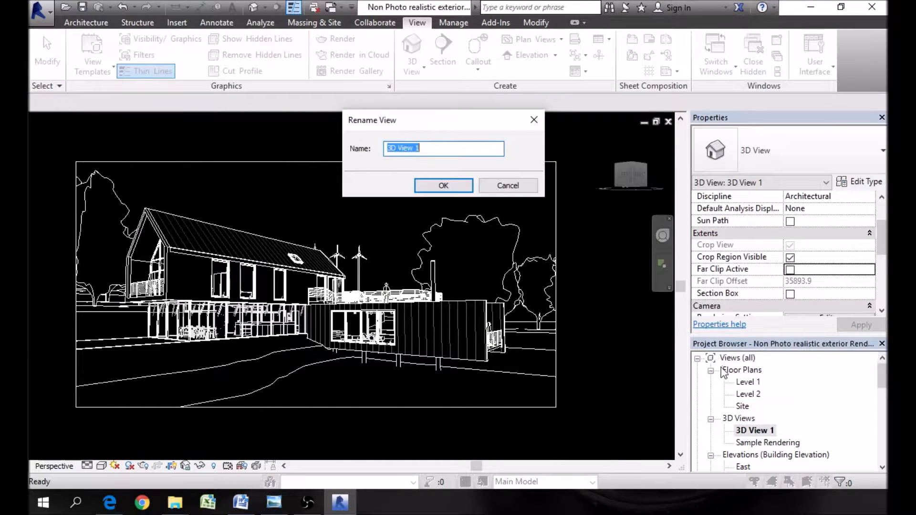
type("camera-1")
left_click(464, 186)
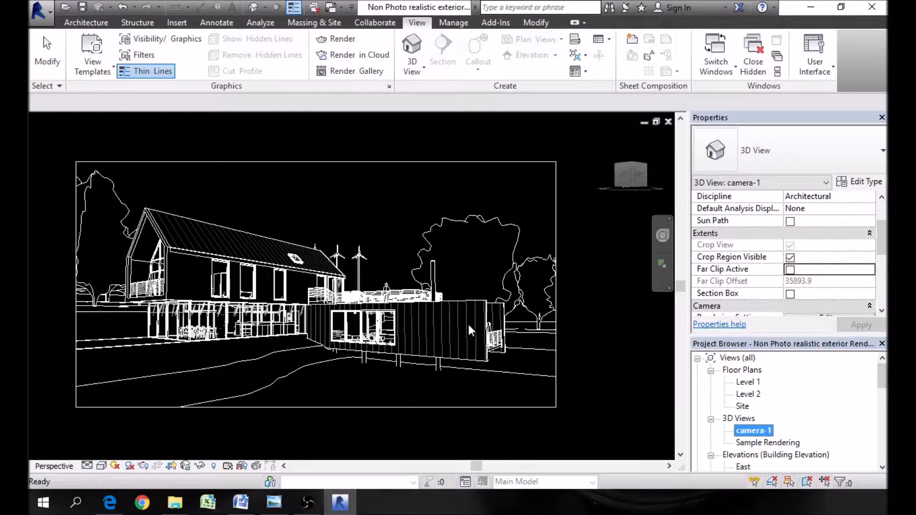
left_click(600, 333)
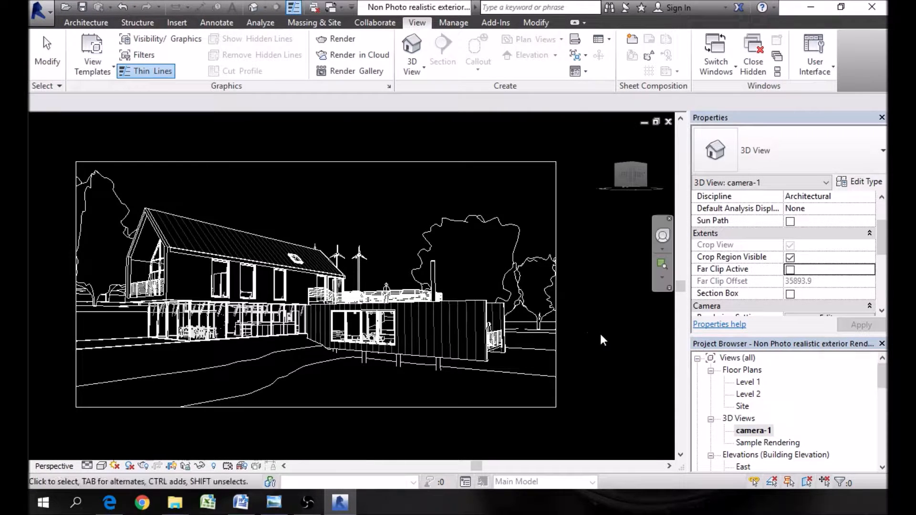
key("z")
key("a")
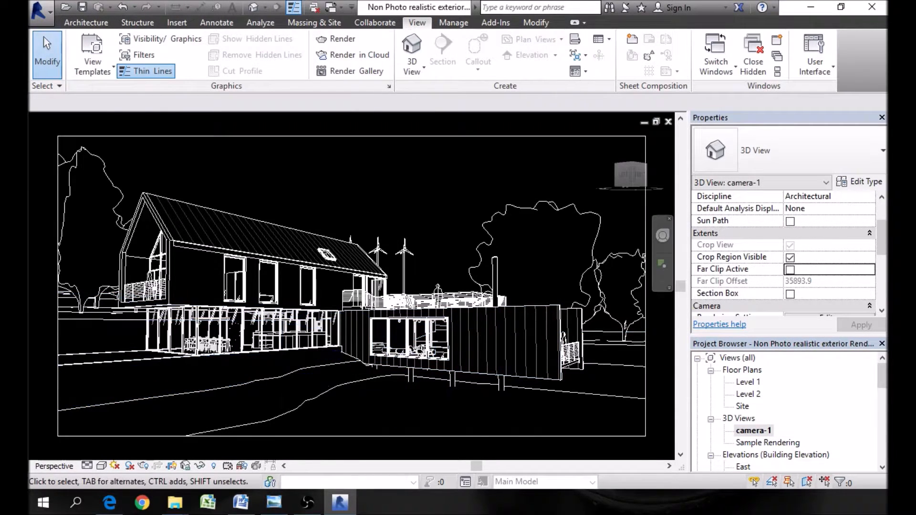
key("alt+Tab")
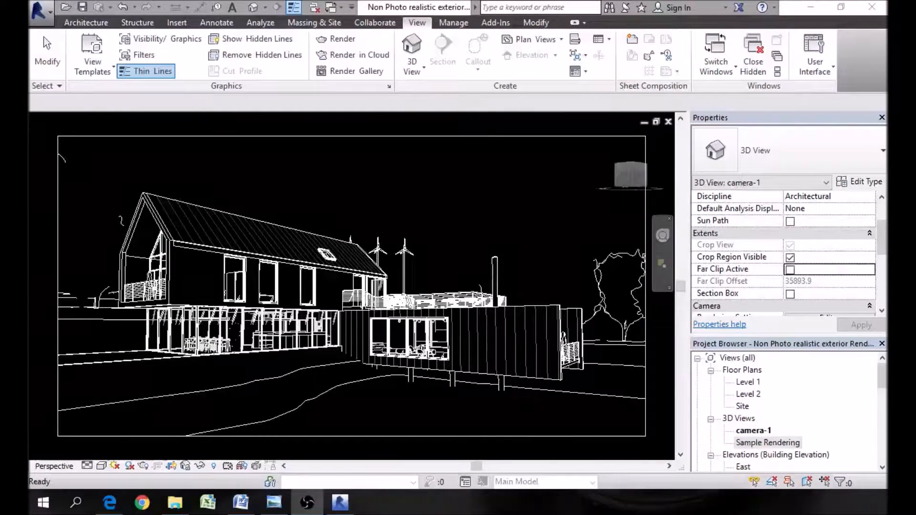
key("alt+Tab")
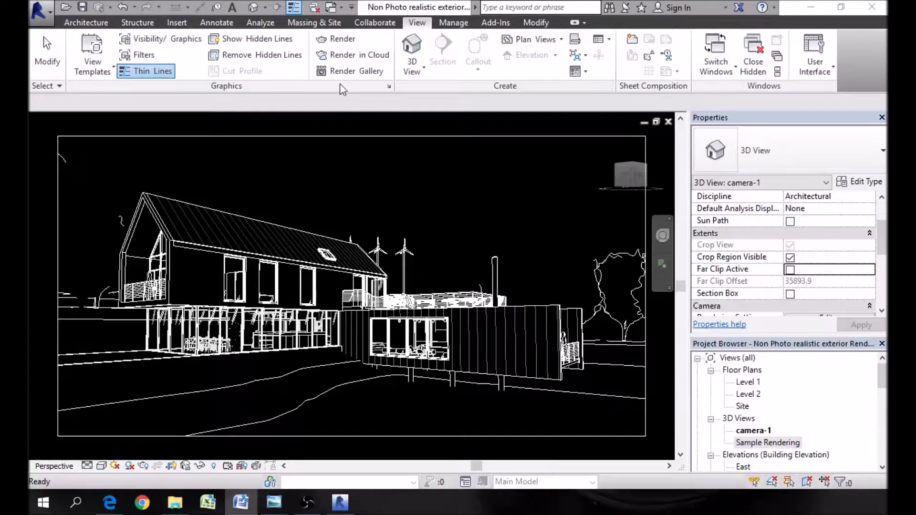
Open the default 3D view and orient it to the front of the house.
left_click(412, 68)
left_click(422, 92)
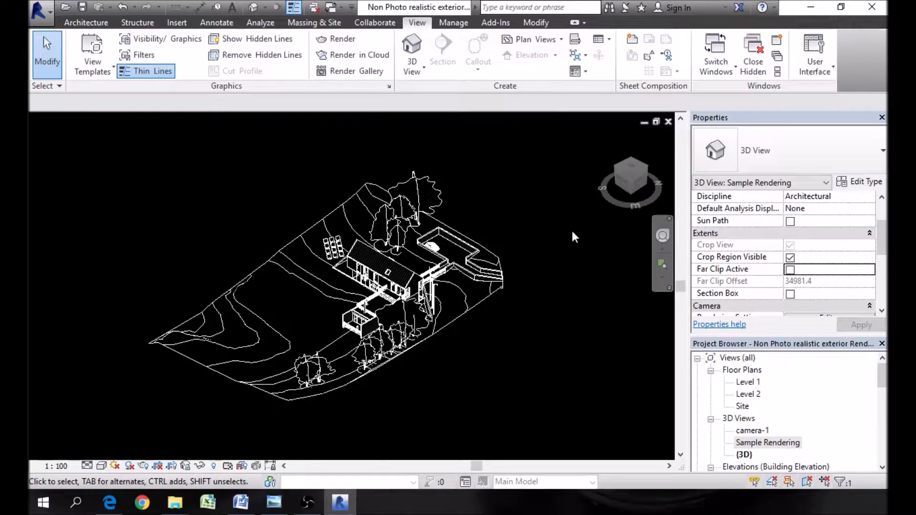
left_click(624, 181)
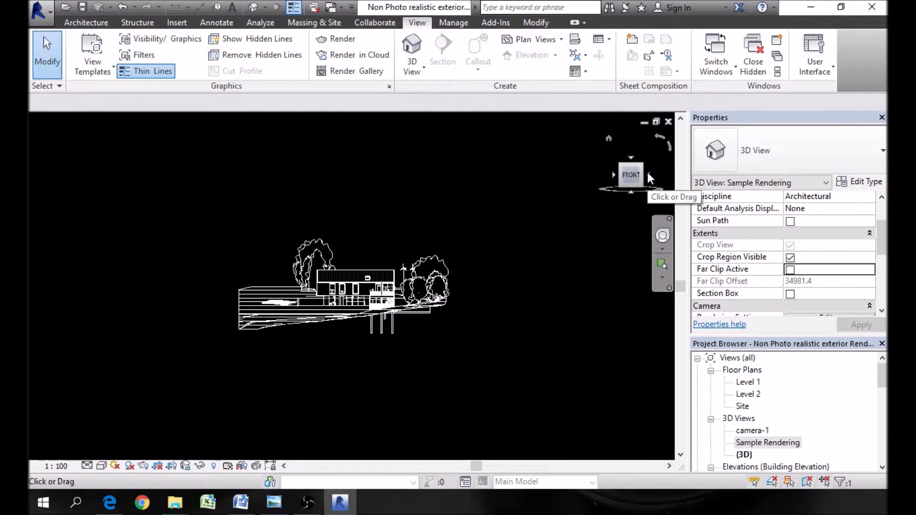
left_click(648, 175)
left_click(615, 175)
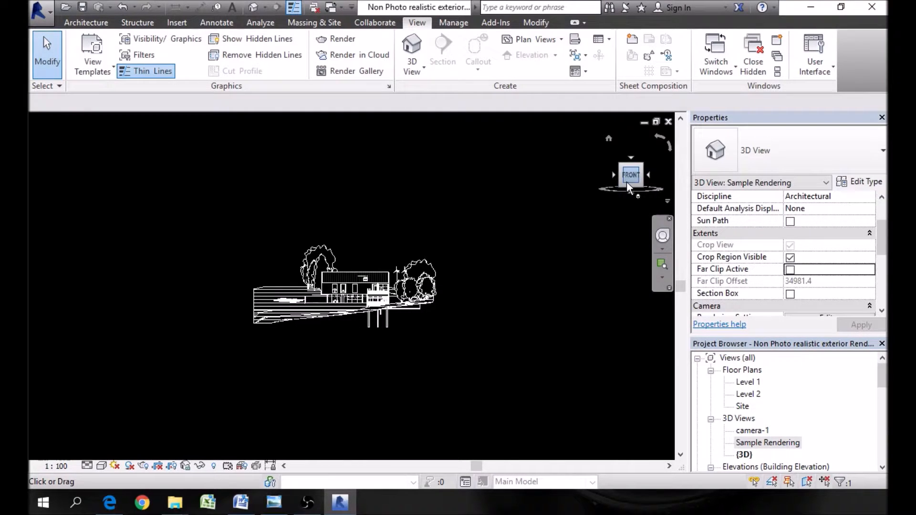
Turn on Crop View with its visible crop region for the {3D} view and toggle the view to perspective.
right_click(633, 175)
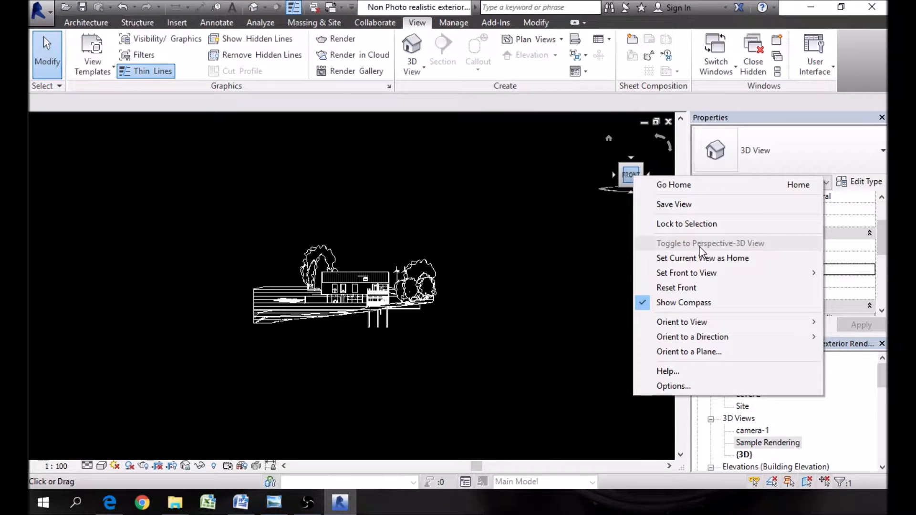
left_click(239, 417)
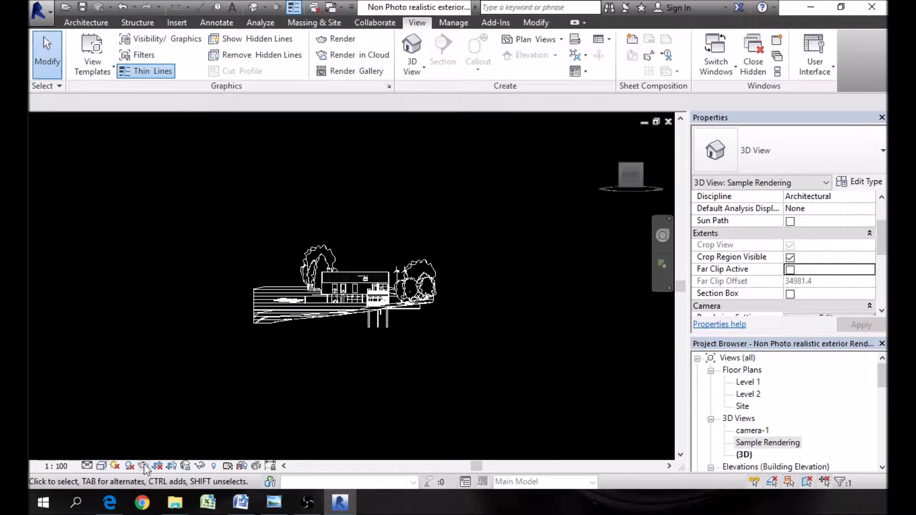
left_click(172, 468)
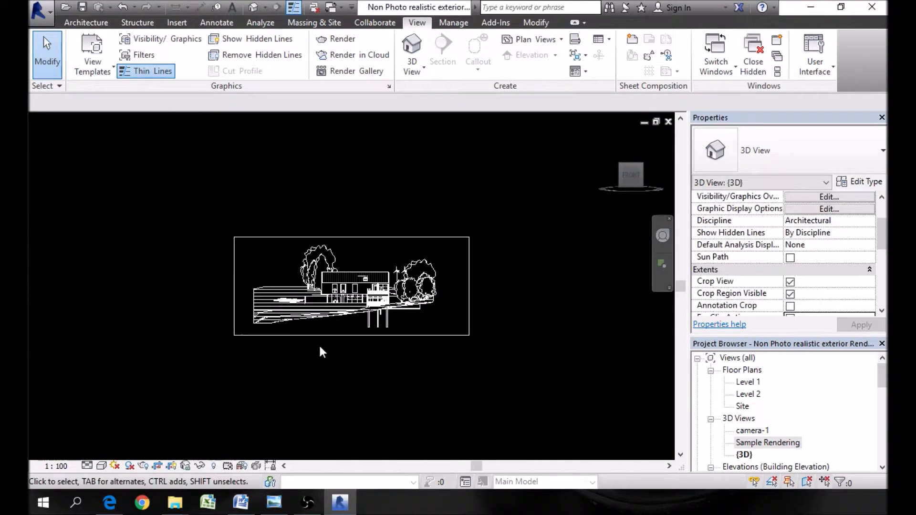
scroll(372, 301, "up", 1)
right_click(636, 176)
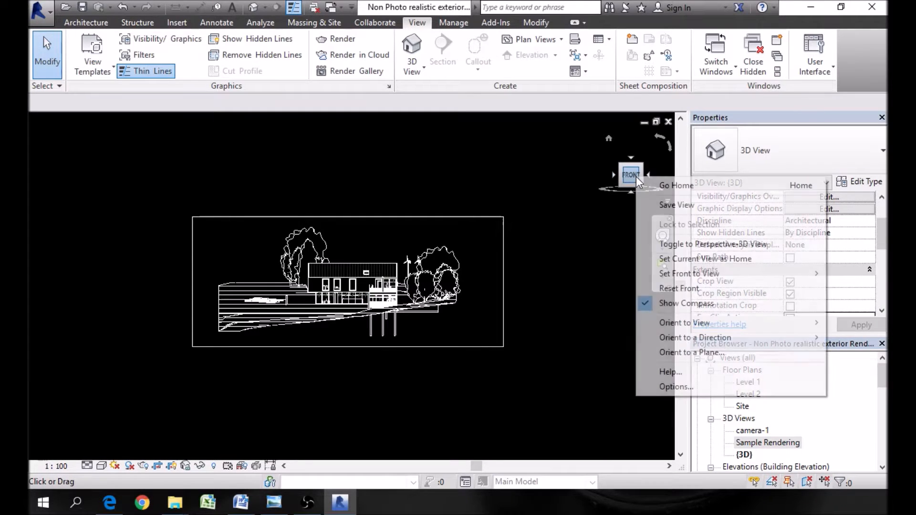
left_click(674, 244)
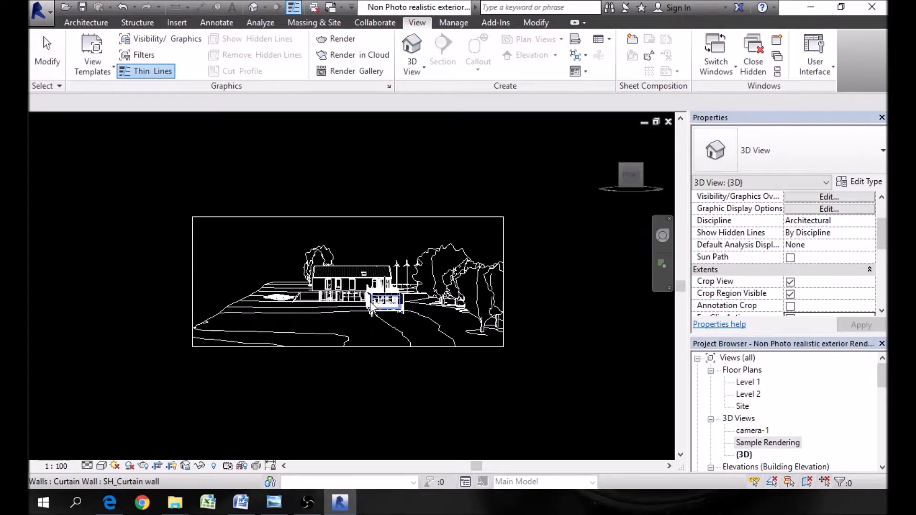
Pull in all four edges of the perspective view's crop region to frame the house more tightly.
scroll(445, 328, "up", 2)
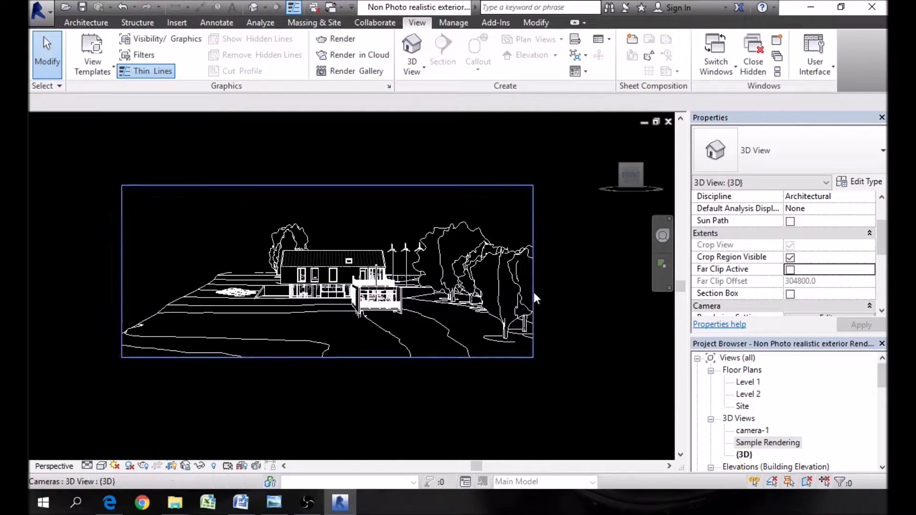
left_click(533, 288)
left_click_drag(533, 271, 429, 272)
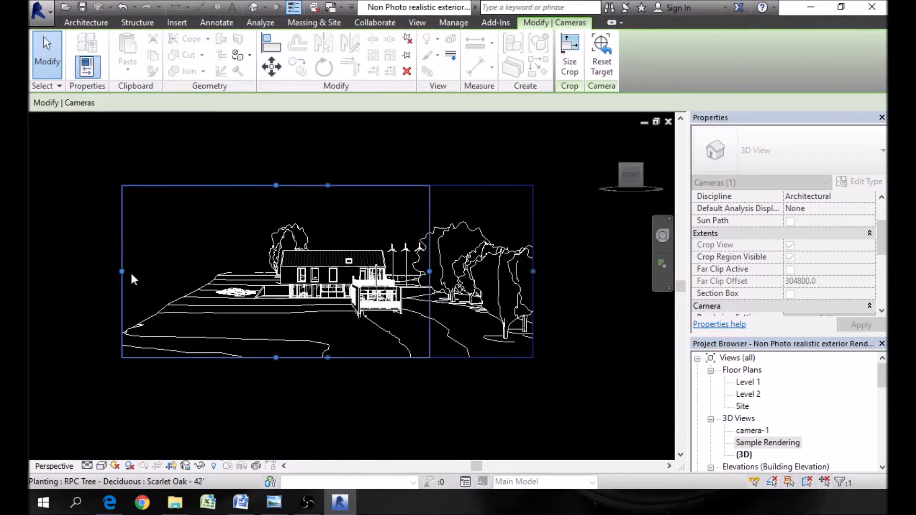
left_click_drag(122, 271, 255, 272)
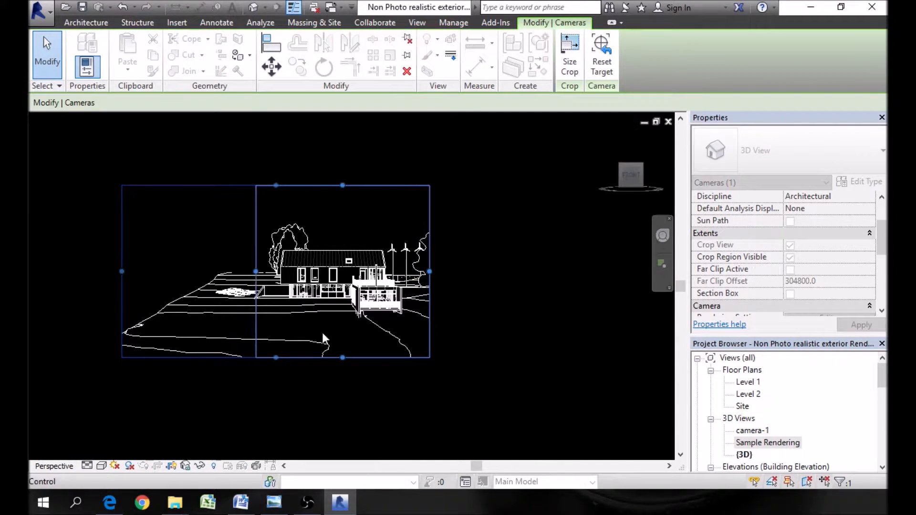
left_click_drag(340, 357, 343, 337)
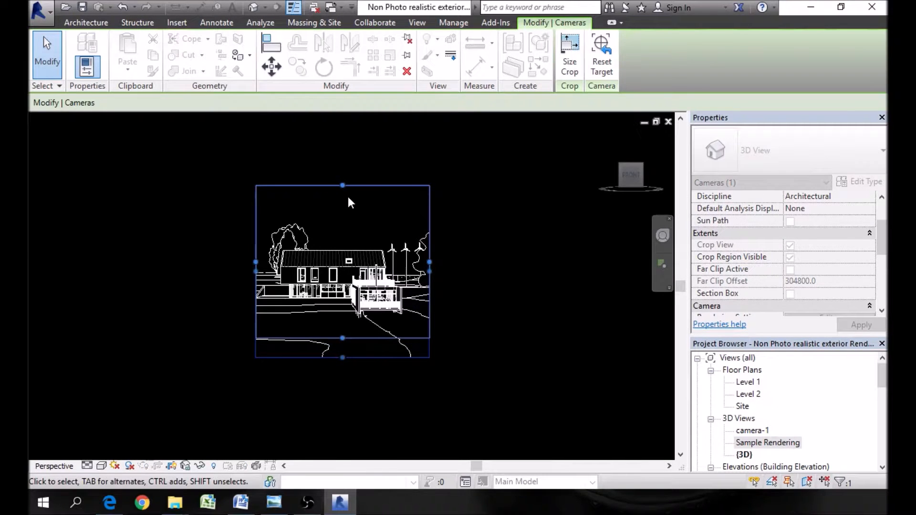
left_click_drag(342, 185, 342, 199)
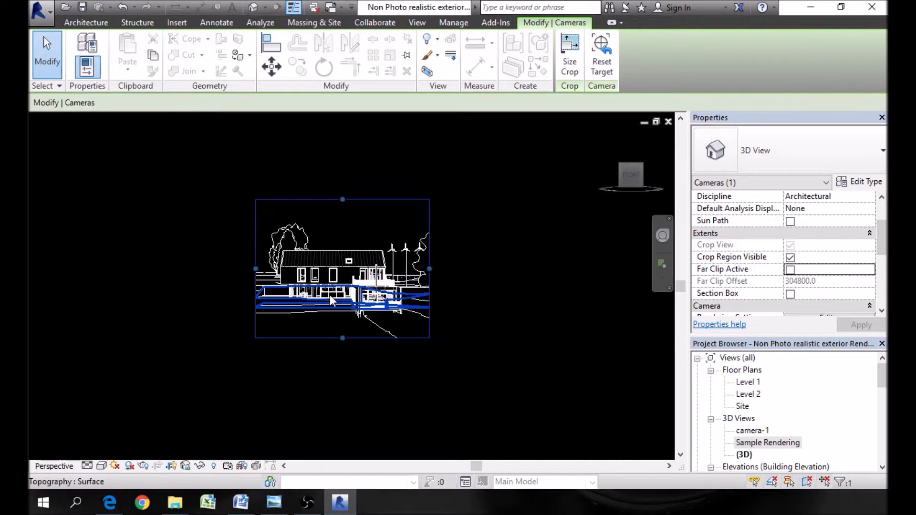
Orbit, zoom and pan the camera with the SteeringWheel to show the house at an angle with its projecting wing in front.
scroll(330, 295, "up", 1)
left_click(662, 235)
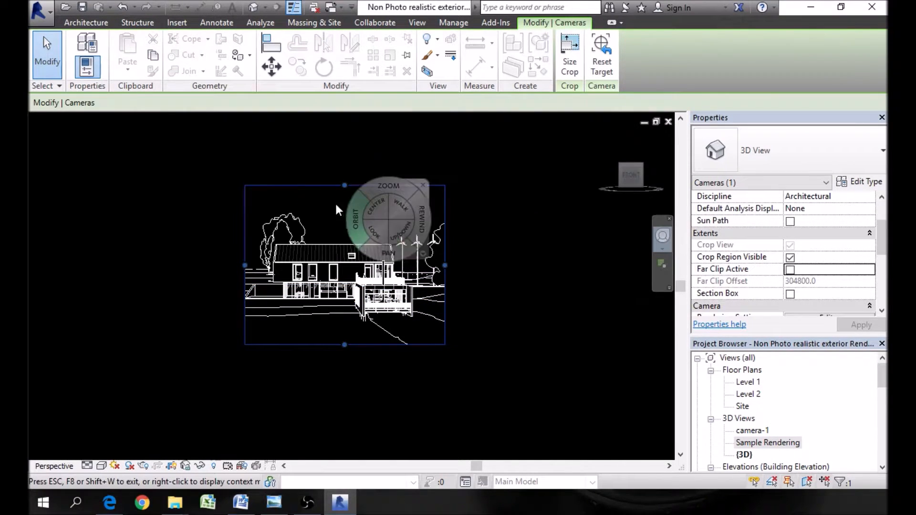
left_click_drag(247, 179, 285, 179)
left_click_drag(311, 148, 314, 144)
left_click_drag(311, 212, 316, 192)
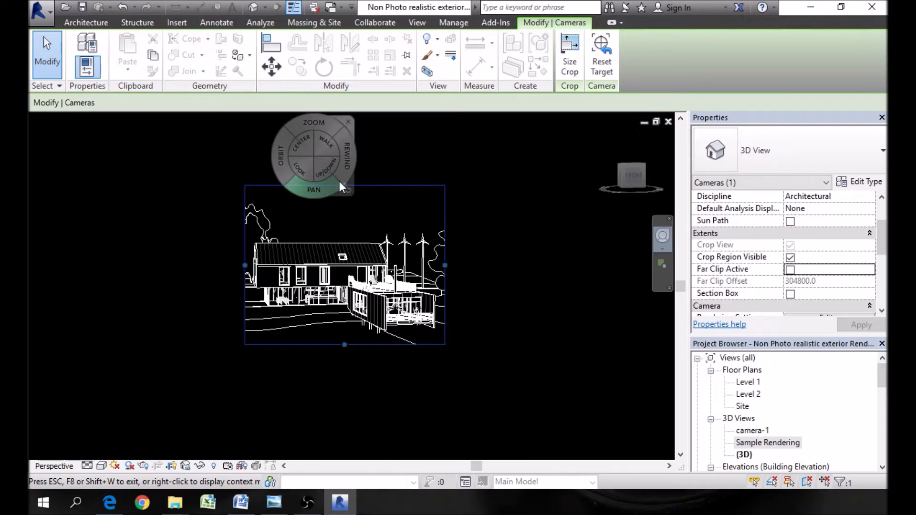
Try fitting the model to the window with the SteeringWheel, and rewind to the earlier camera framing.
left_click(347, 190)
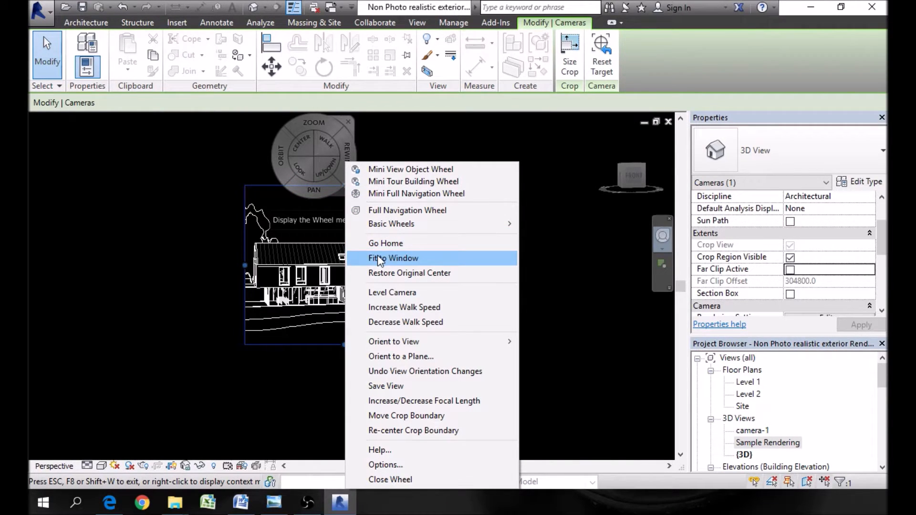
left_click(382, 254)
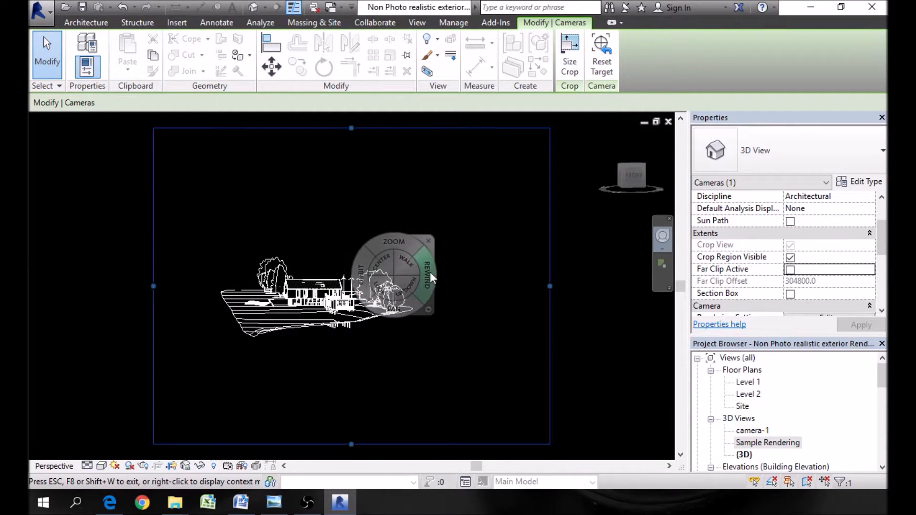
left_click_drag(431, 279, 376, 279)
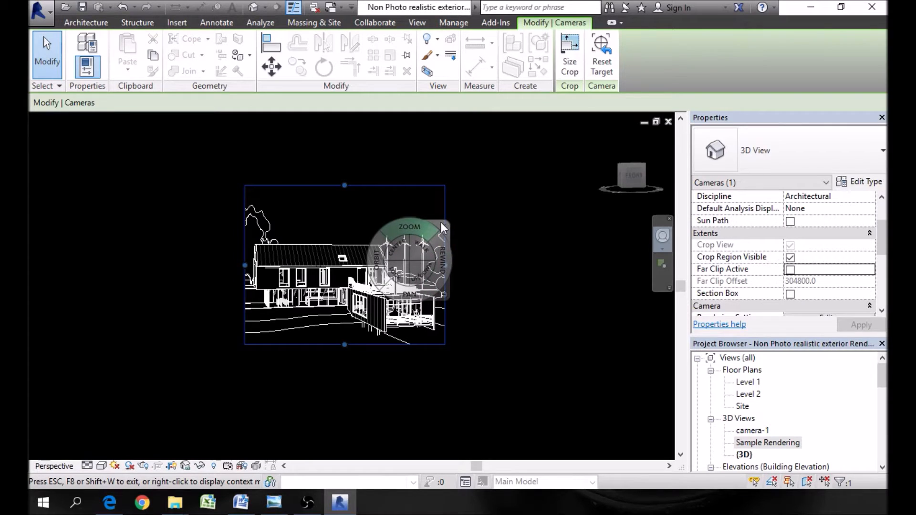
Close the SteeringWheel, and rename the Sample Rendering view as camera-2.
left_click(444, 225)
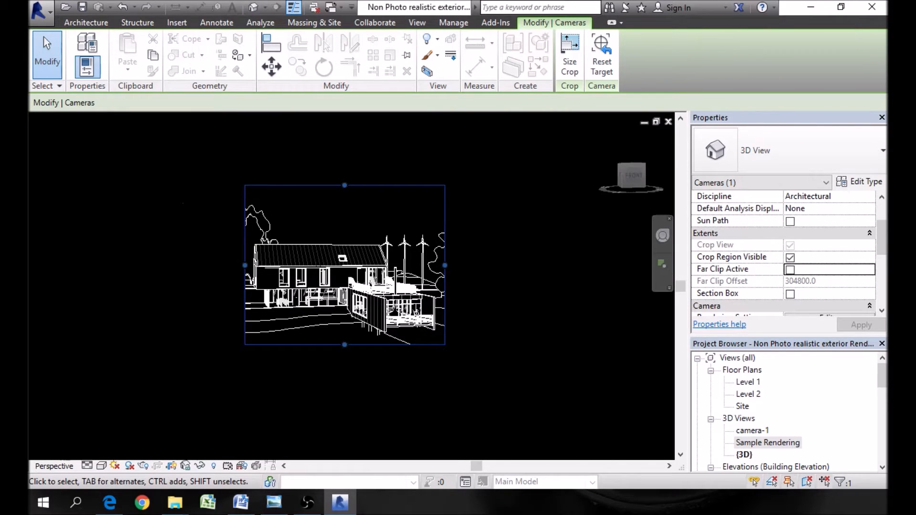
left_click(481, 294)
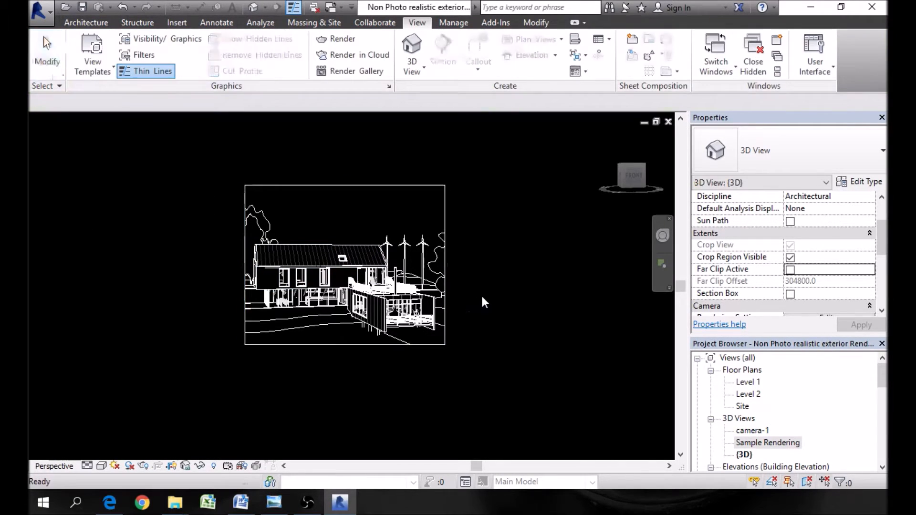
right_click(773, 443)
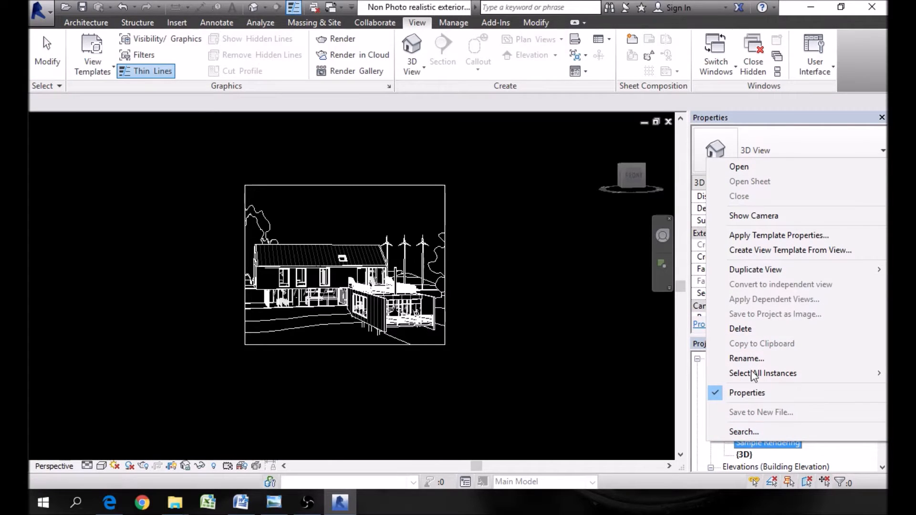
left_click(762, 358)
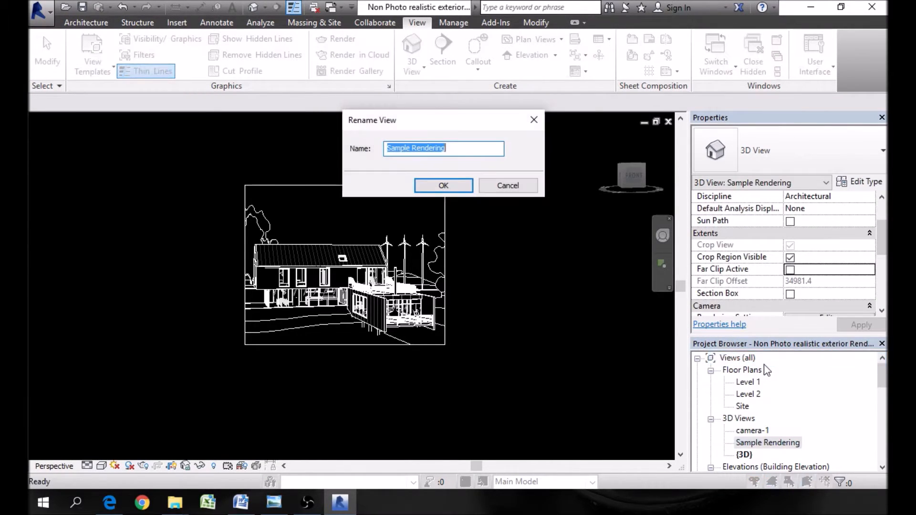
type("camera-2")
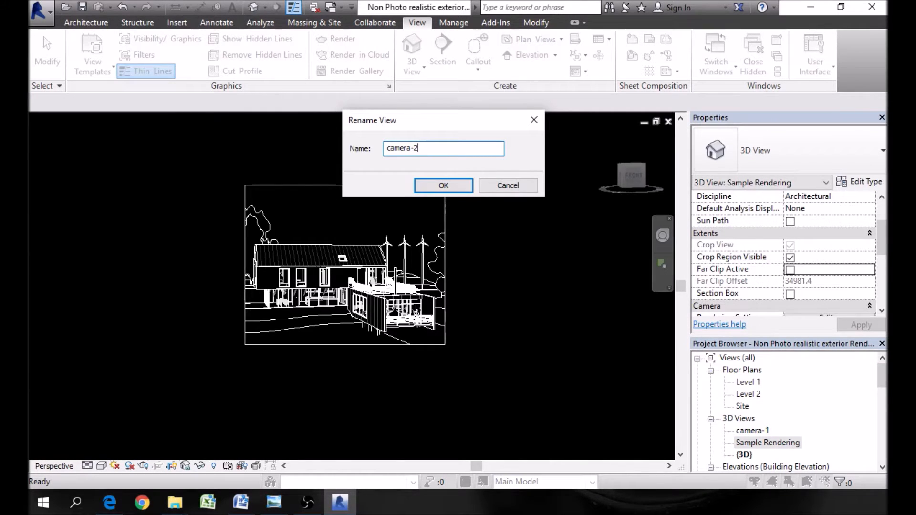
left_click(462, 188)
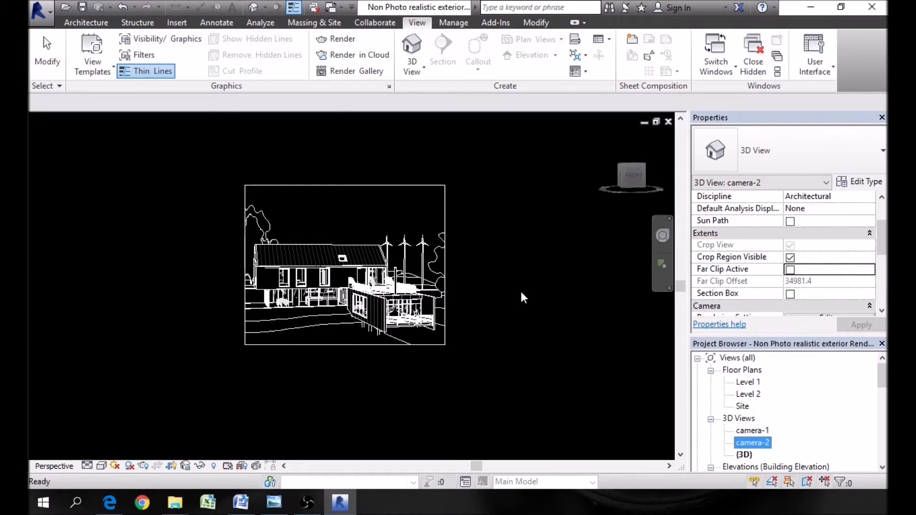
left_click(540, 287)
key("z")
key("f")
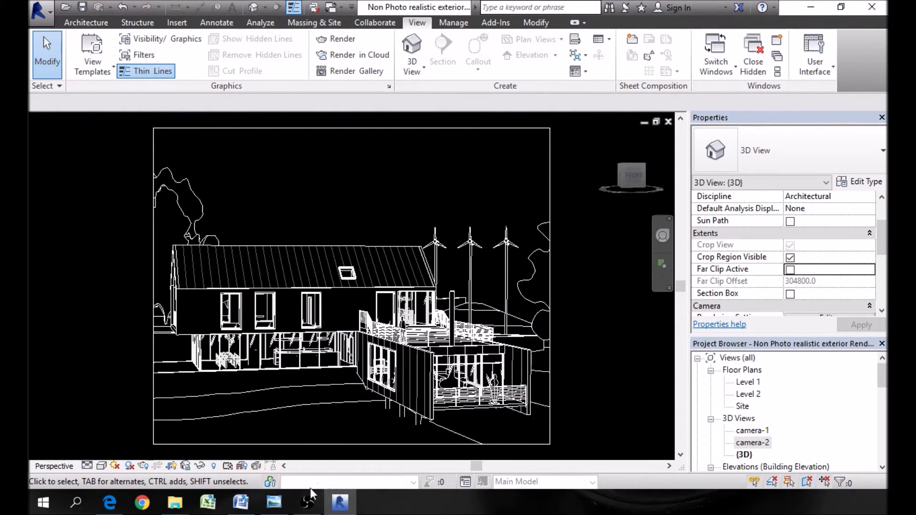
Switch to Windows Photo Viewer to show the Cover Page image.
mouse_move(279, 510)
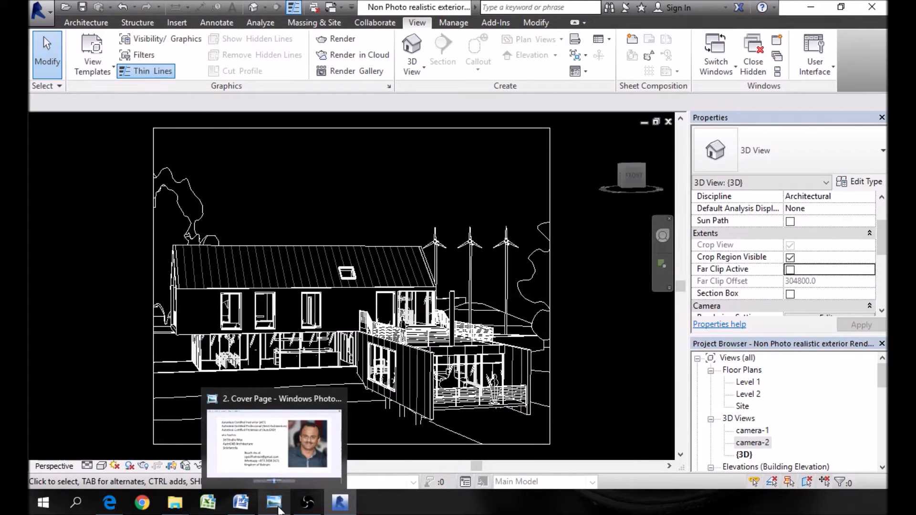
left_click(279, 510)
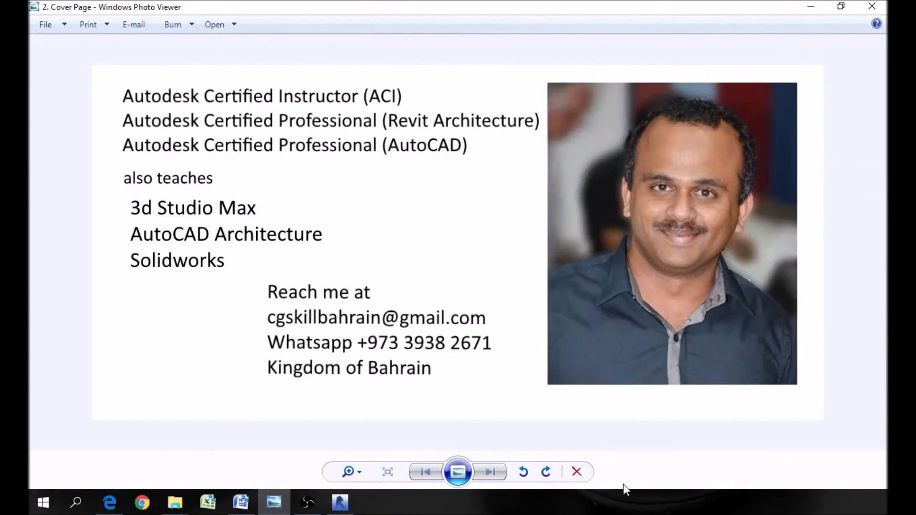